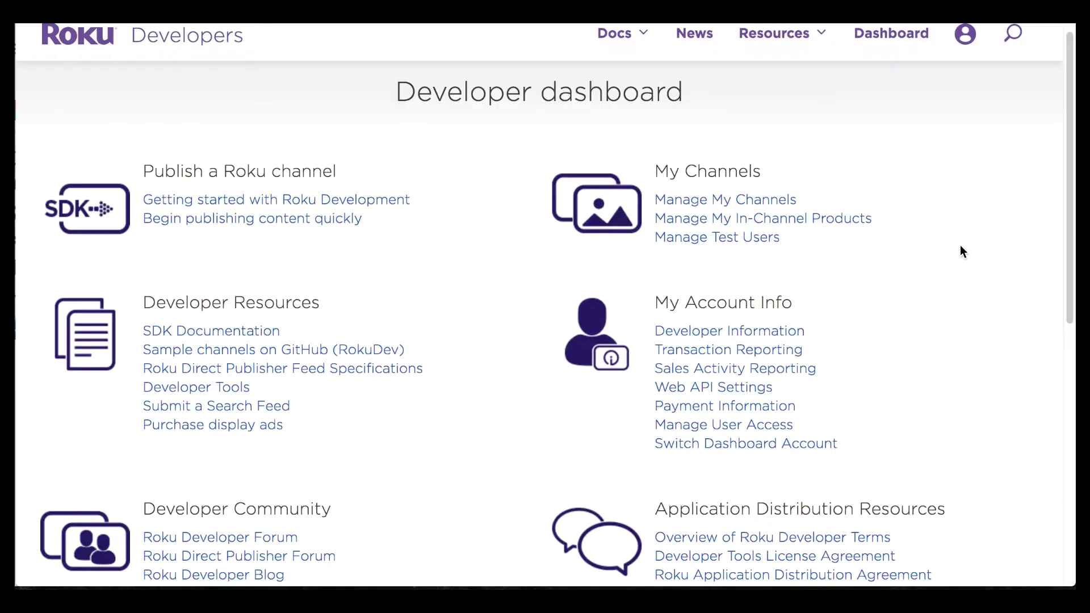
Step: Open the Manage My Channels page
scroll(960, 246, "up", 1)
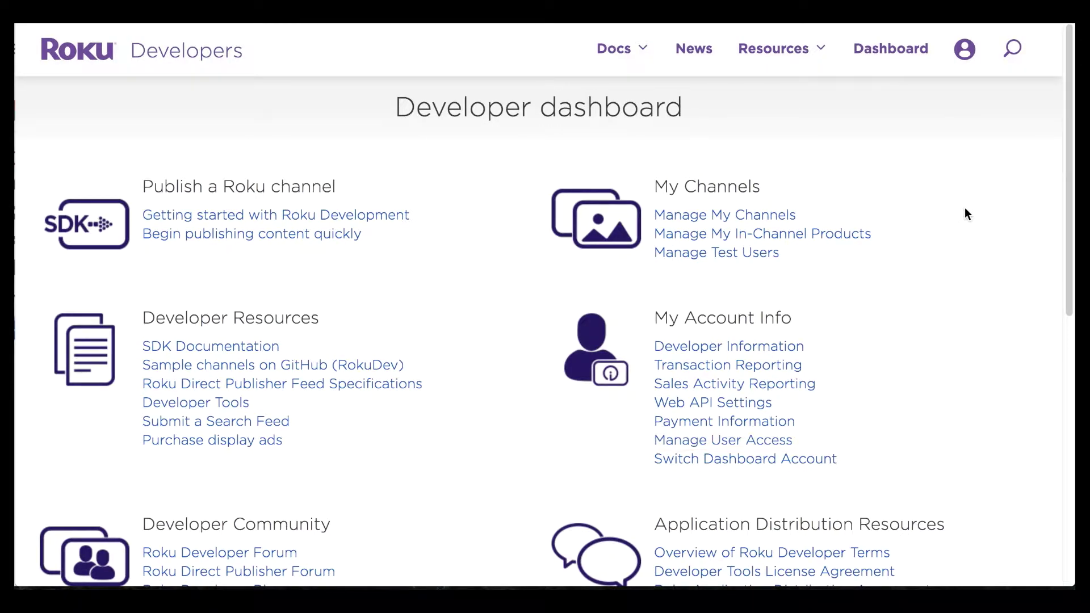
mouse_move(965, 65)
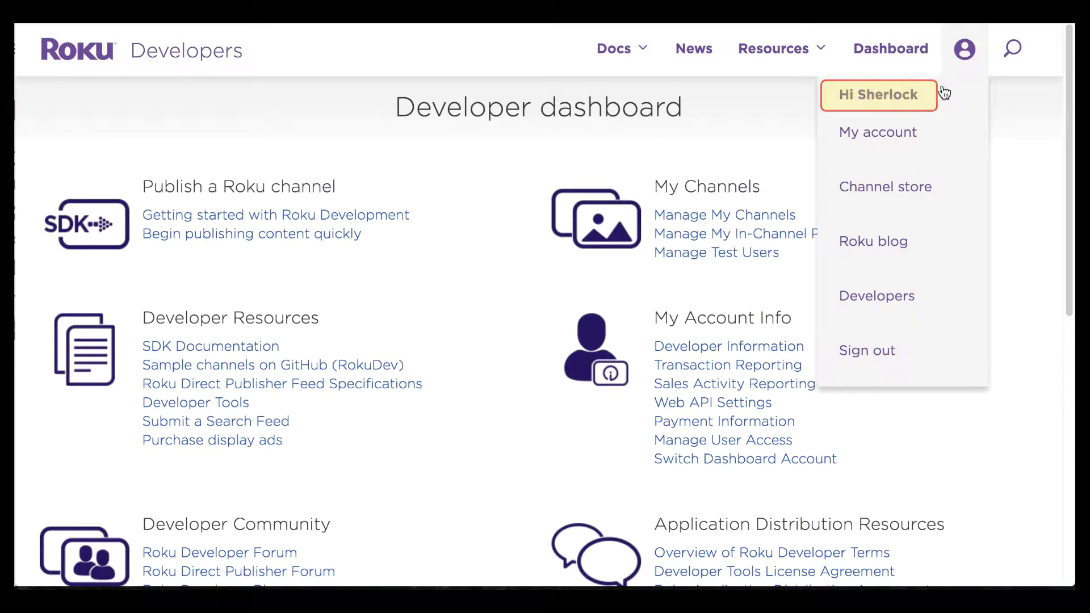
scroll(939, 267, "down", 1)
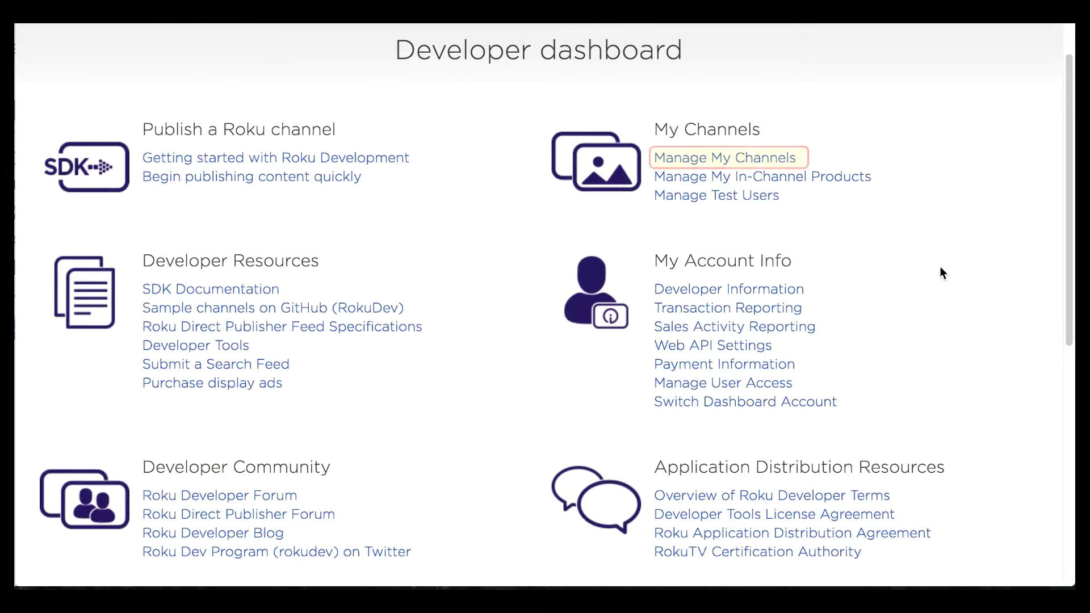
key("Return")
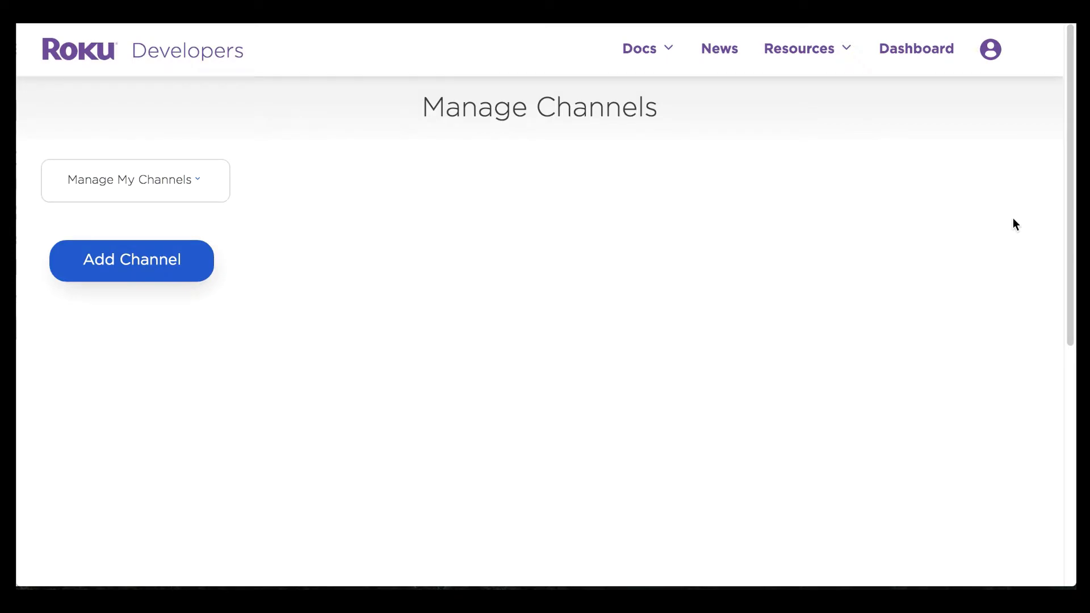
Step: Add a public Developer SDK channel named 'Demonstration Channel Sherlock' and save it
left_click(164, 267)
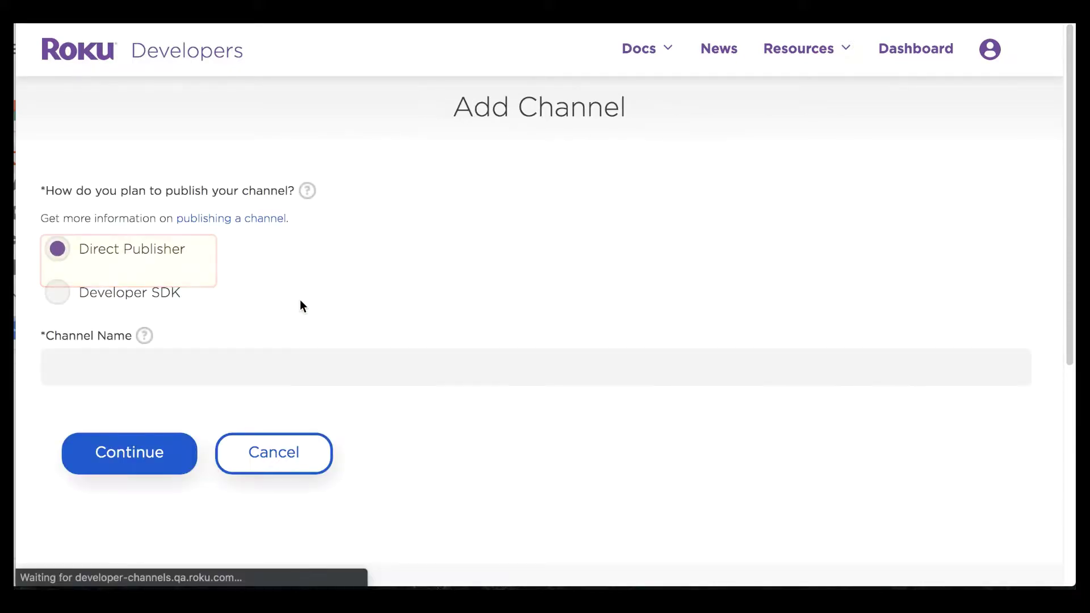
left_click(62, 294)
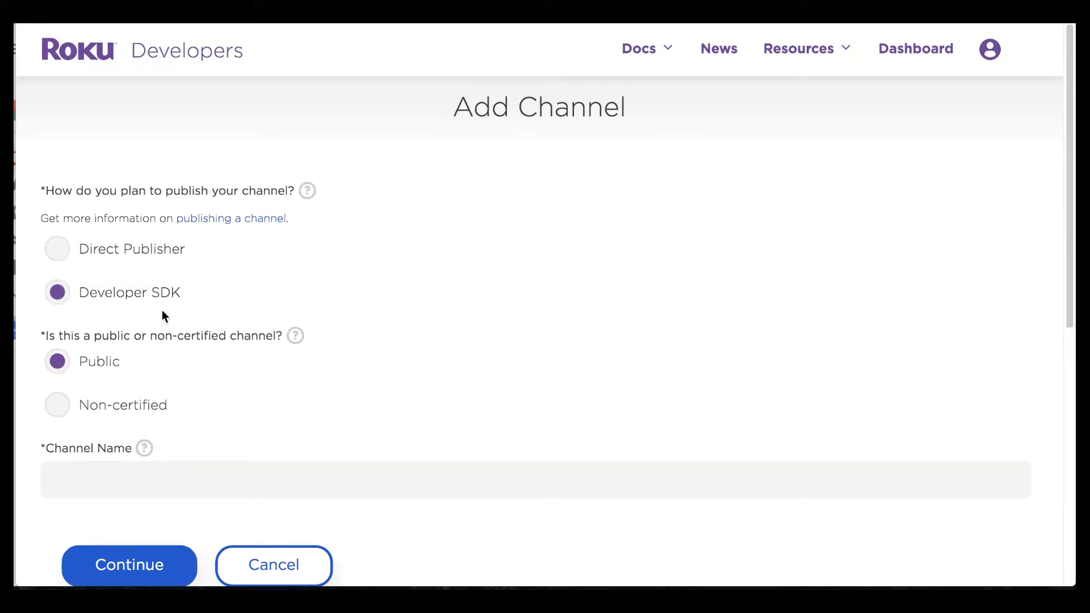
scroll(236, 350, "down", 3)
scroll(166, 409, "down", 2)
left_click(170, 350)
type("Demonstration Channel Sherlock")
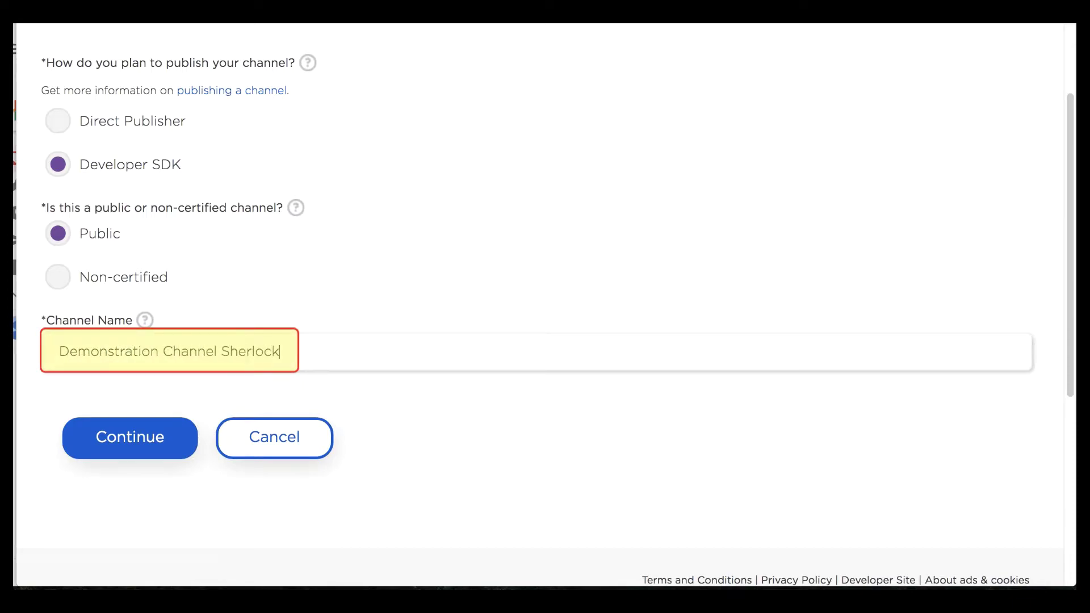
left_click(102, 444)
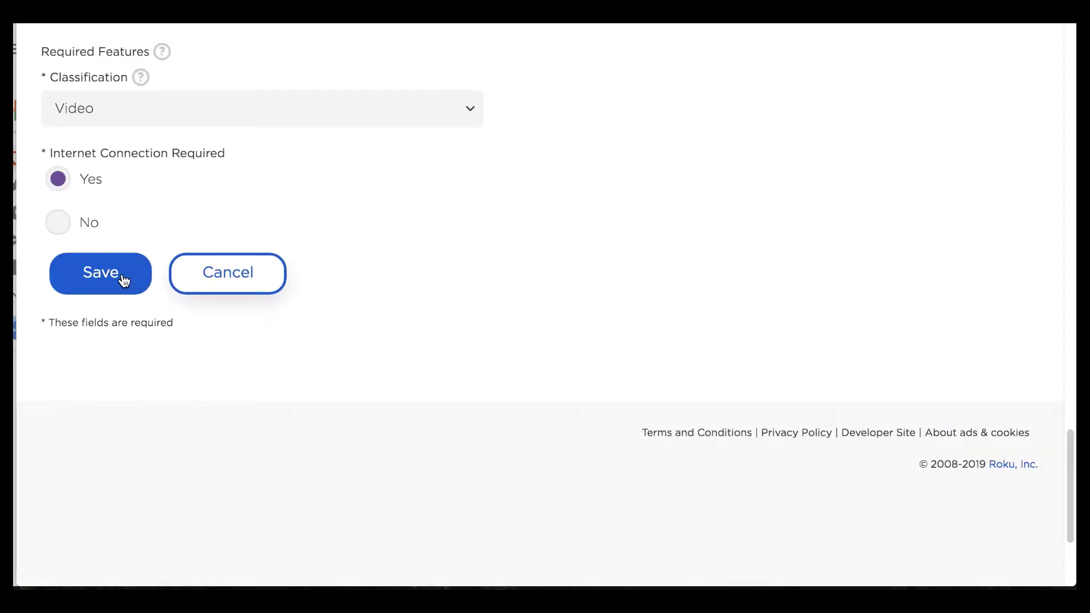
left_click(124, 280)
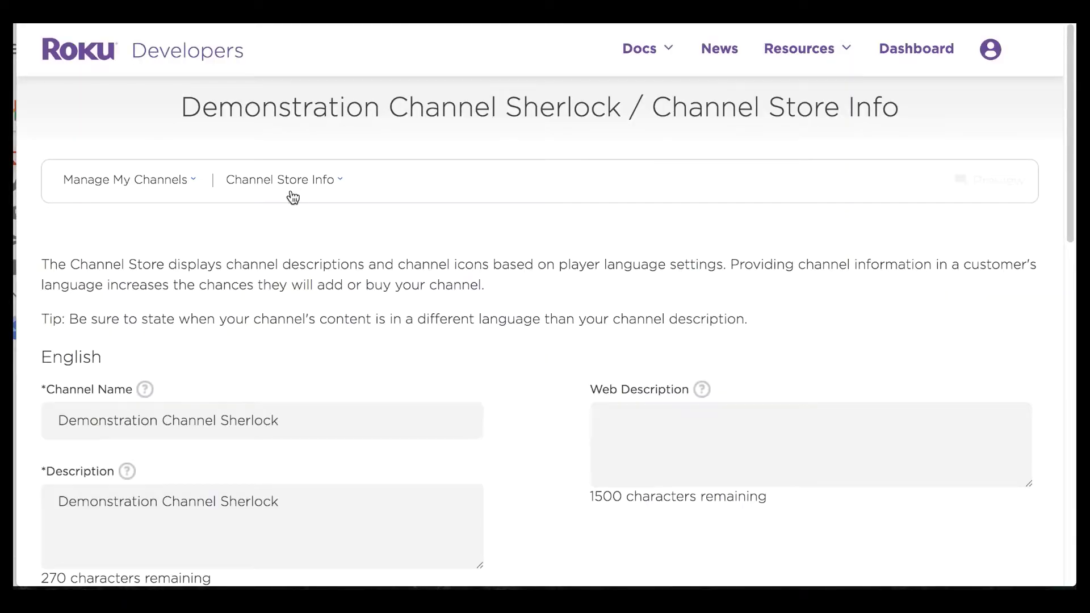
Step: Return to Manage My Channels and inspect the Demonstration Channel Sherlock card
left_click(139, 181)
left_click(164, 354)
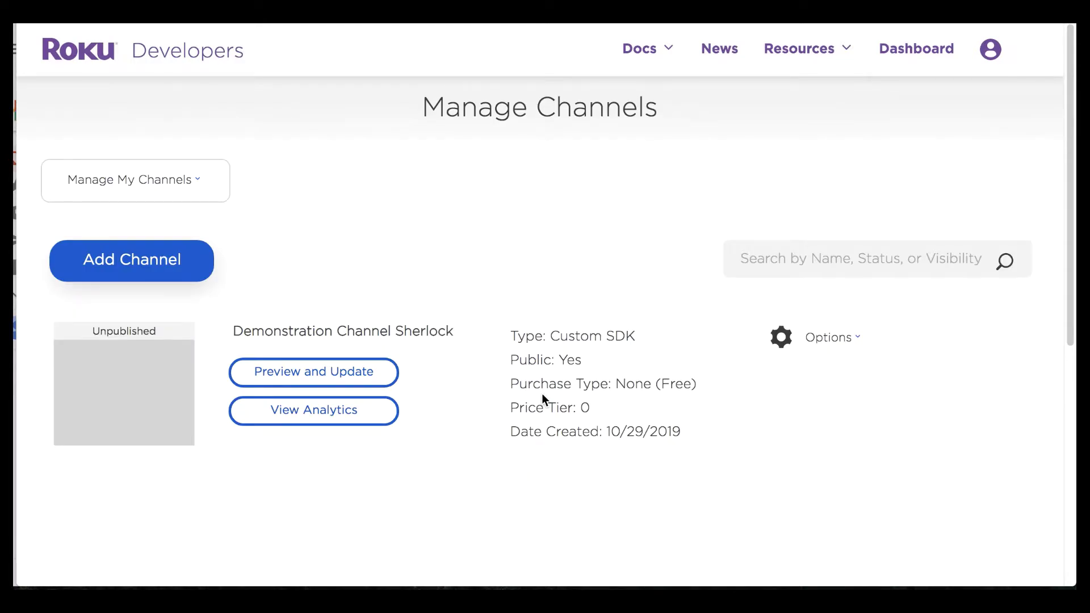
triple_click(451, 328)
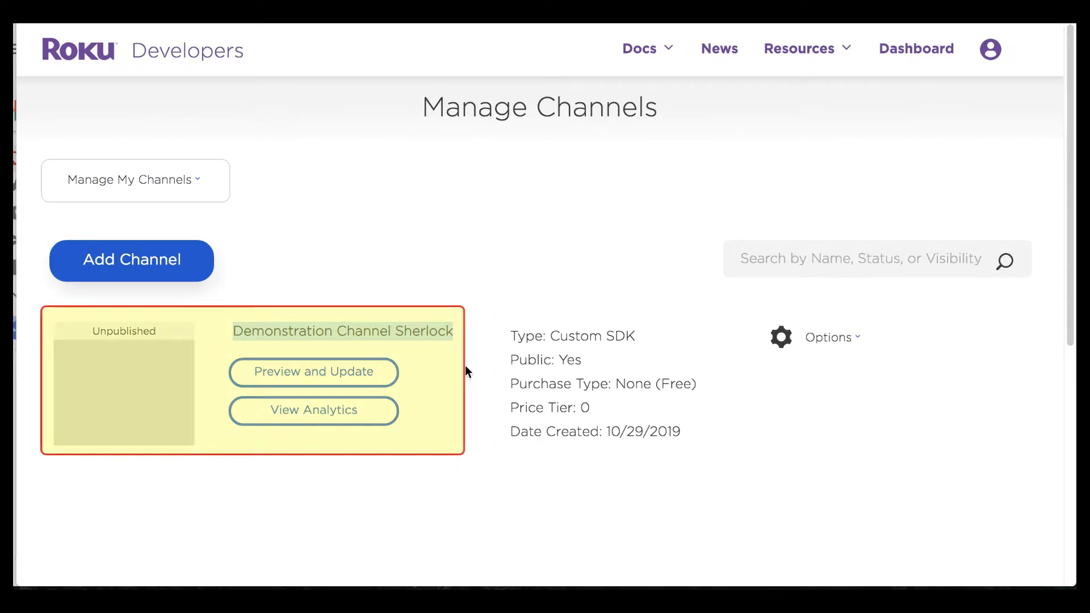
left_click(465, 372)
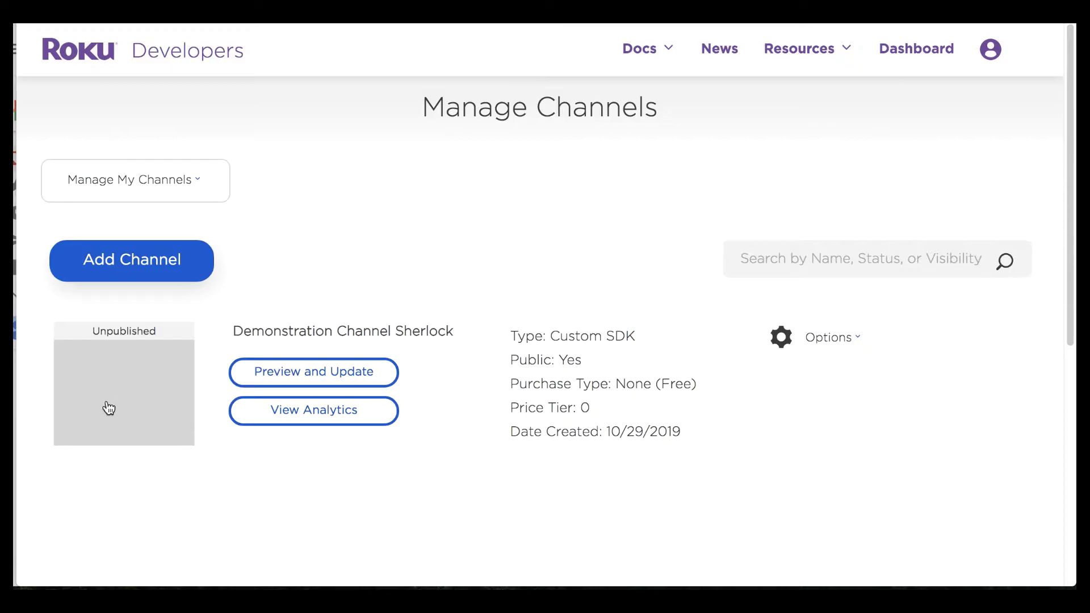
left_click_drag(137, 392, 210, 454)
Step: Go back to the Developer Dashboard and open Manage user access from the account menu
left_click(135, 180)
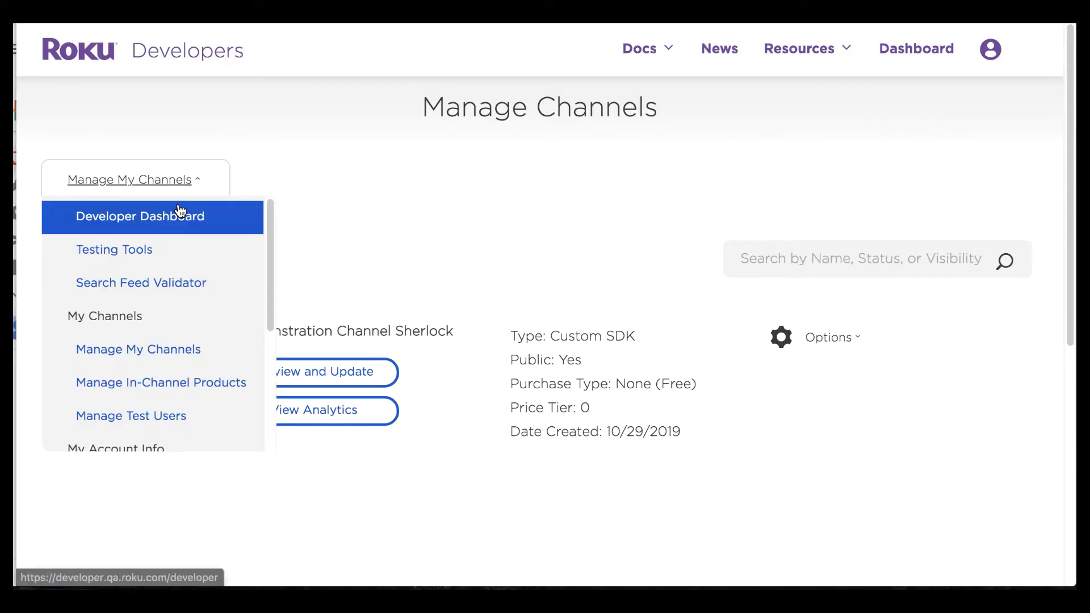
left_click(178, 212)
left_click(967, 48)
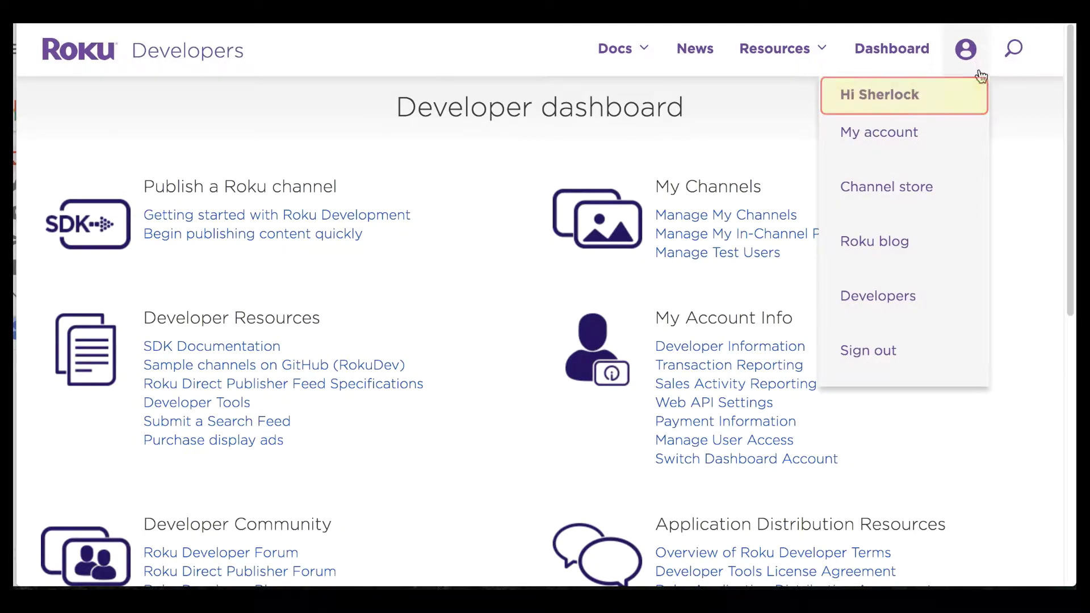
scroll(1005, 193, "down", 3)
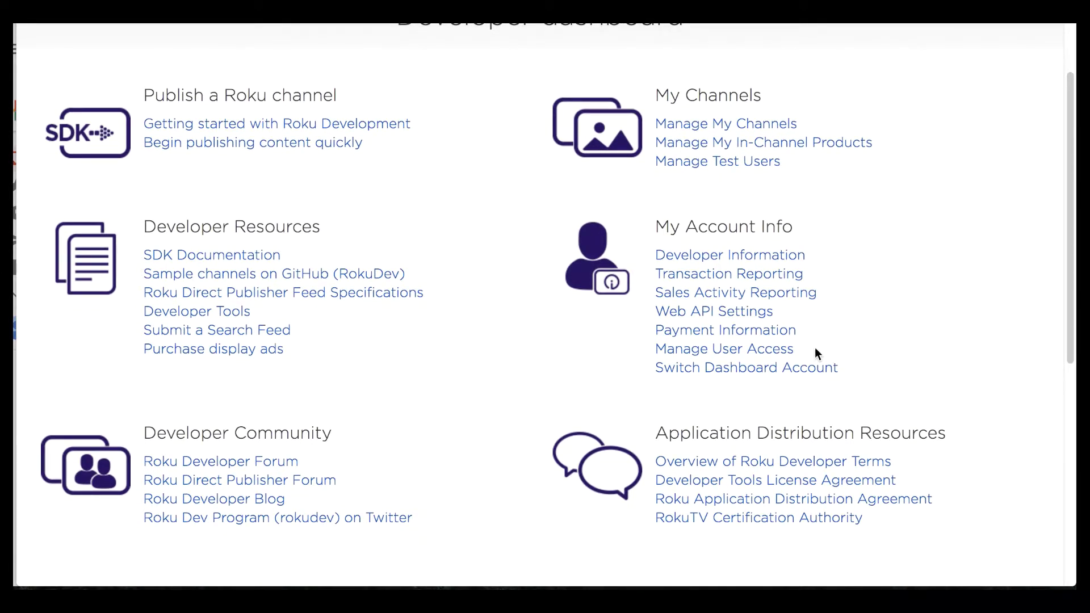
left_click(683, 351)
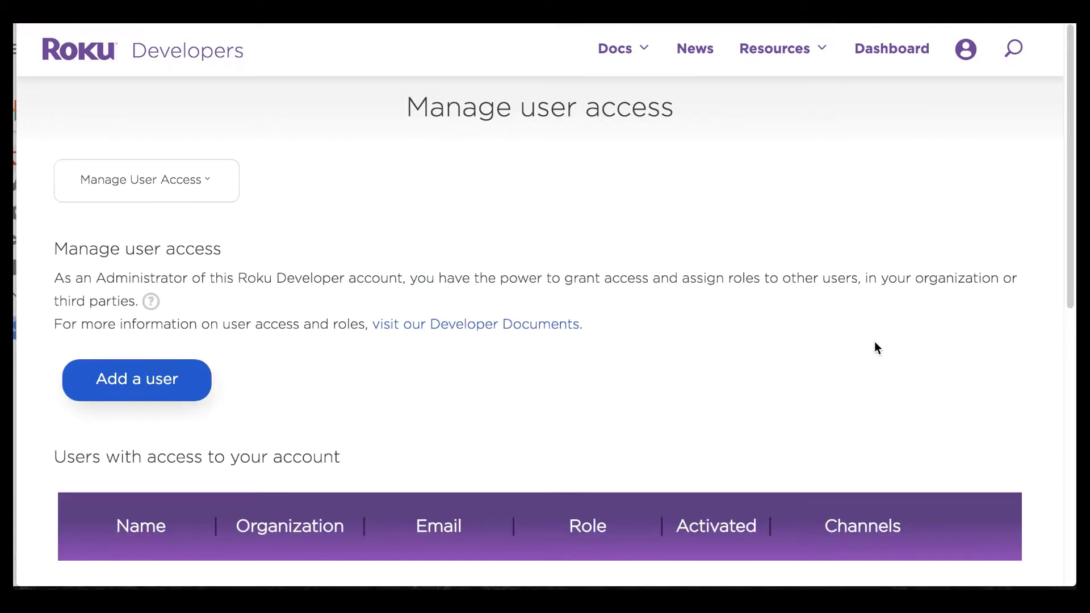
Step: Scroll down the Manage user access page and open the Add a user form
scroll(785, 347, "down", 2)
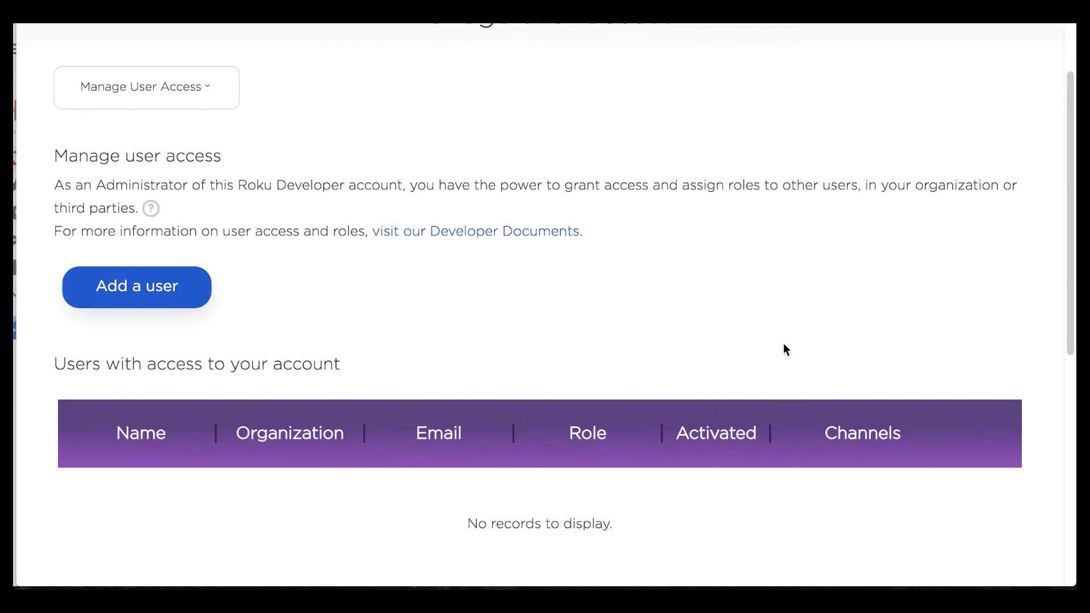
scroll(783, 347, "down", 1)
left_click(137, 217)
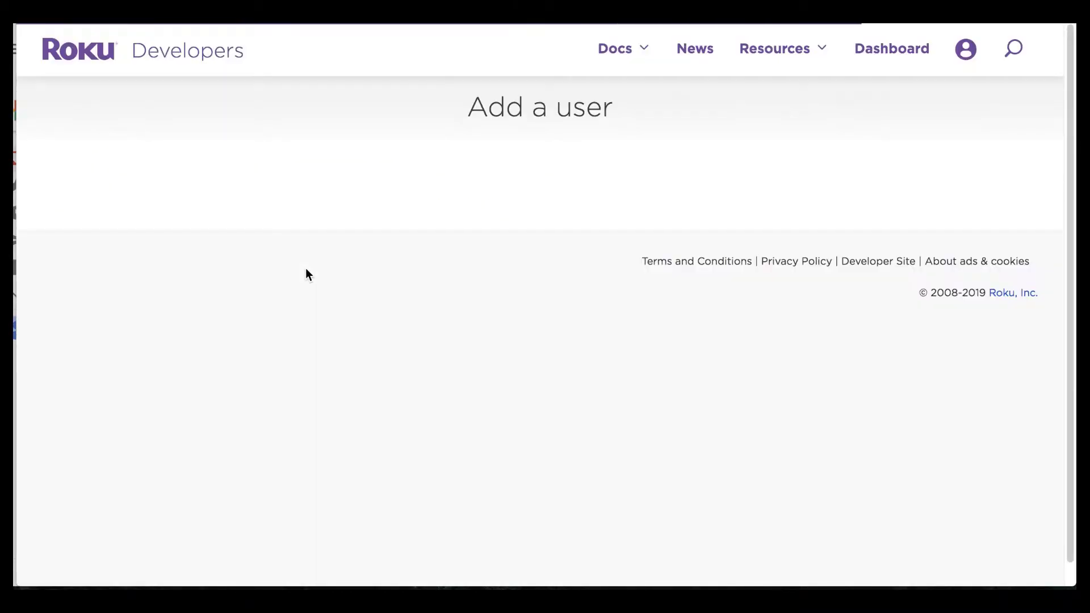
scroll(696, 373, "down", 1)
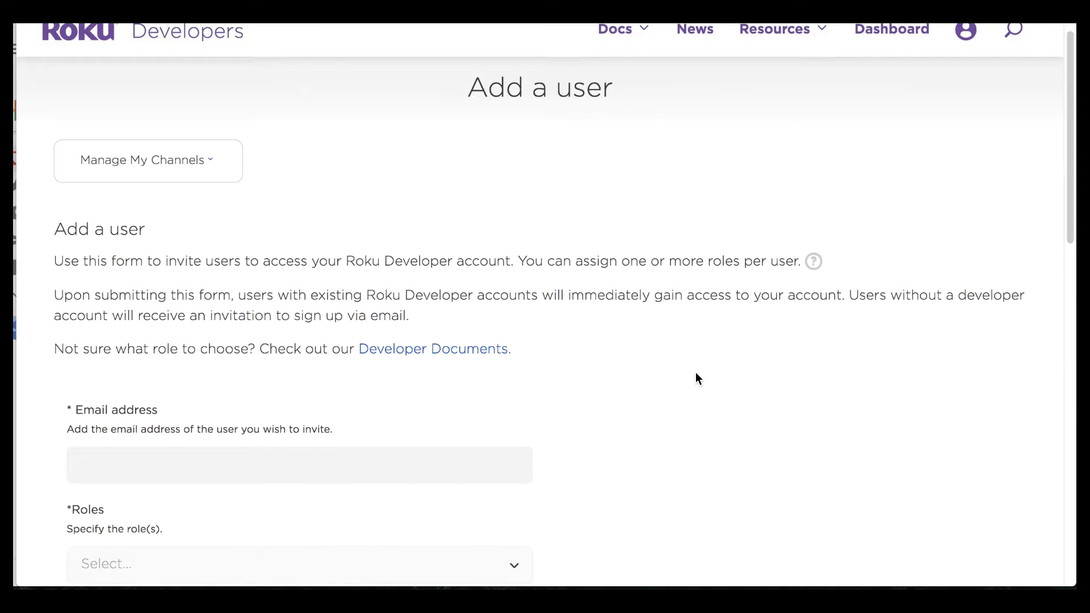
scroll(696, 379, "down", 4)
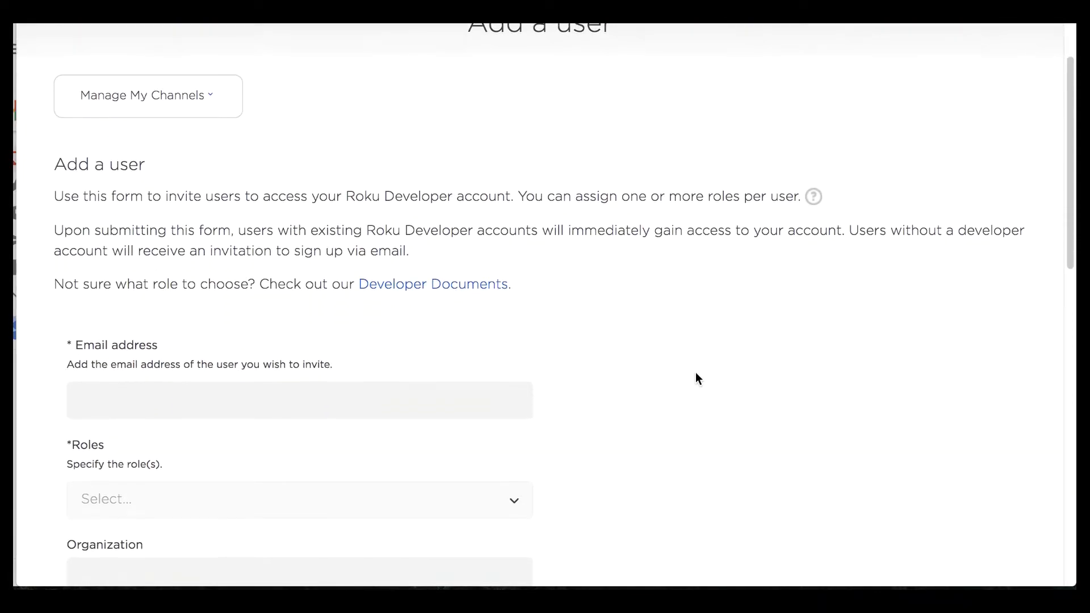
scroll(696, 378, "down", 5)
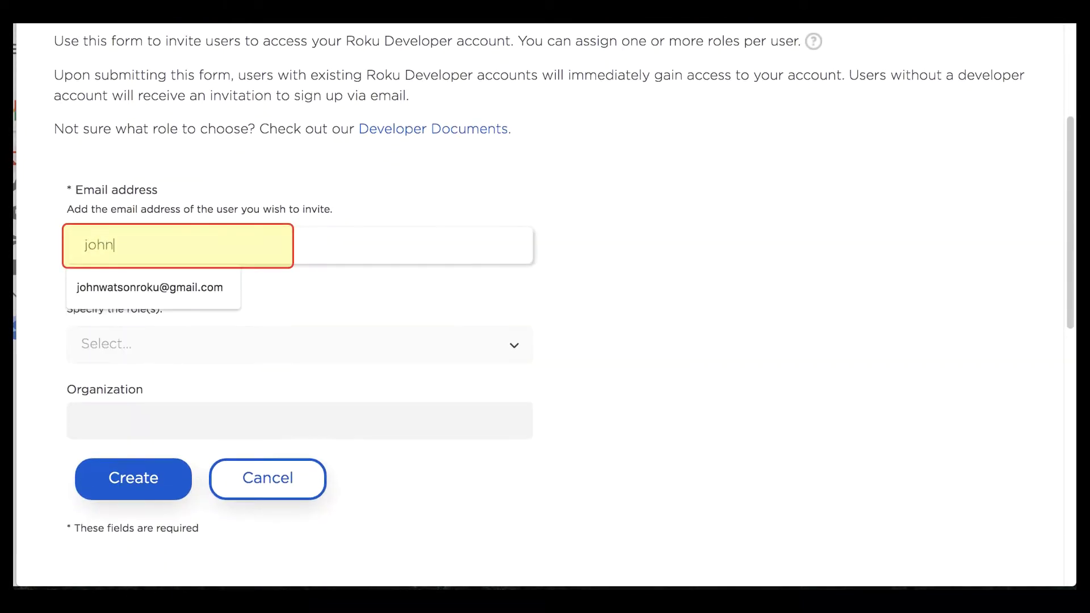
Step: Fill in the invitee's e-mail from the suggestion and assign the Products role
left_click(192, 287)
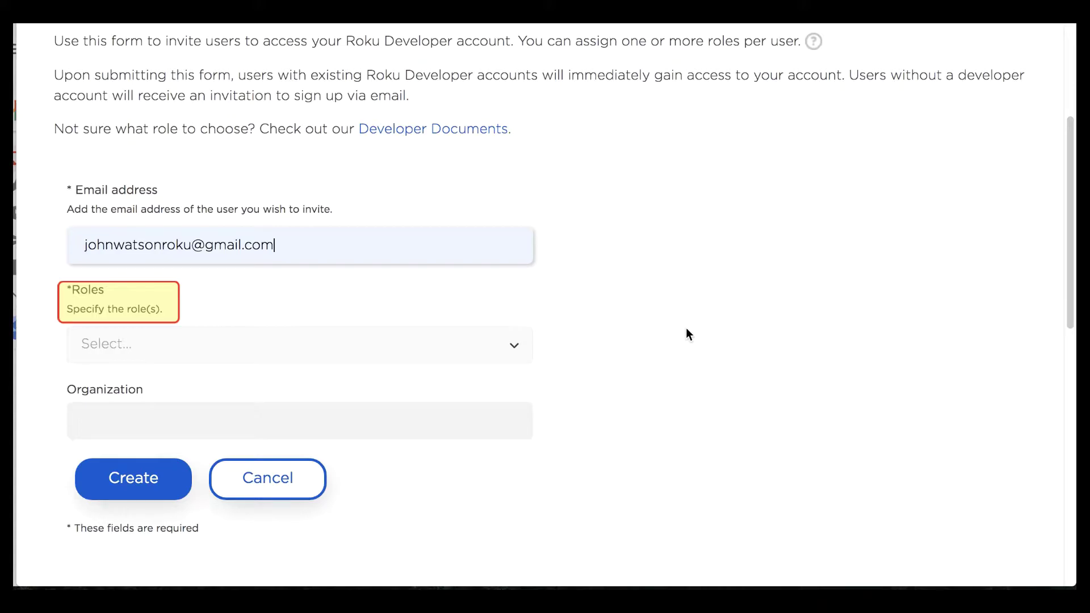
left_click(513, 345)
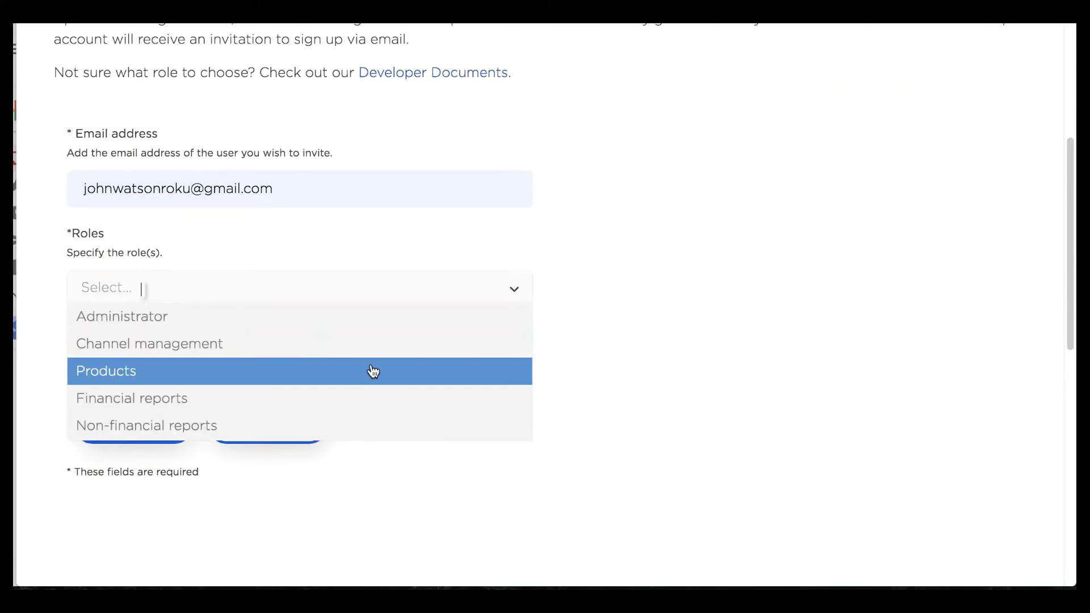
left_click(638, 404)
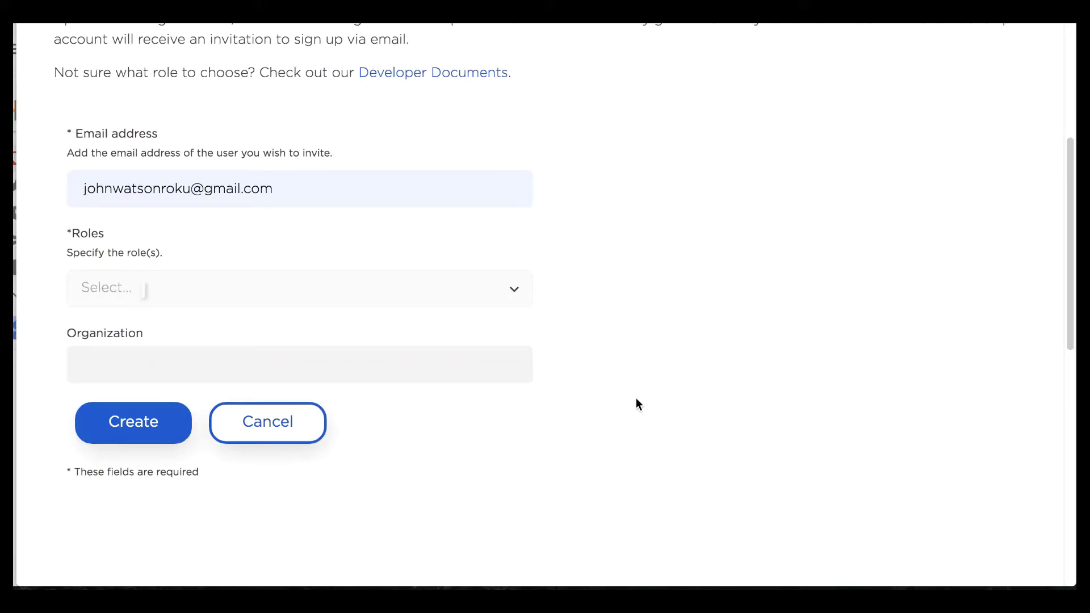
left_click(514, 291)
left_click(392, 369)
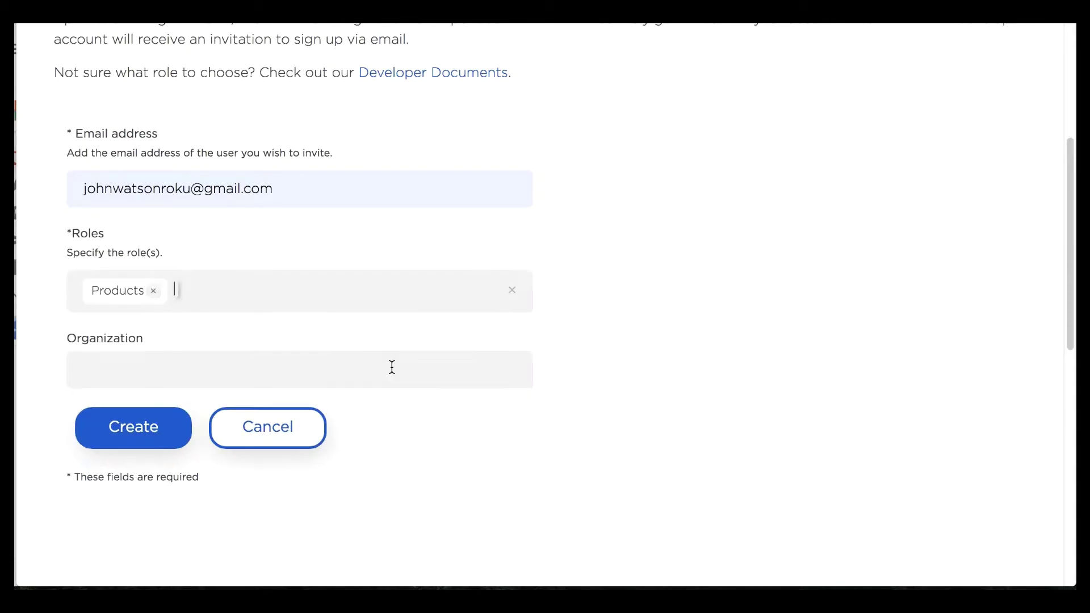
left_click(645, 402)
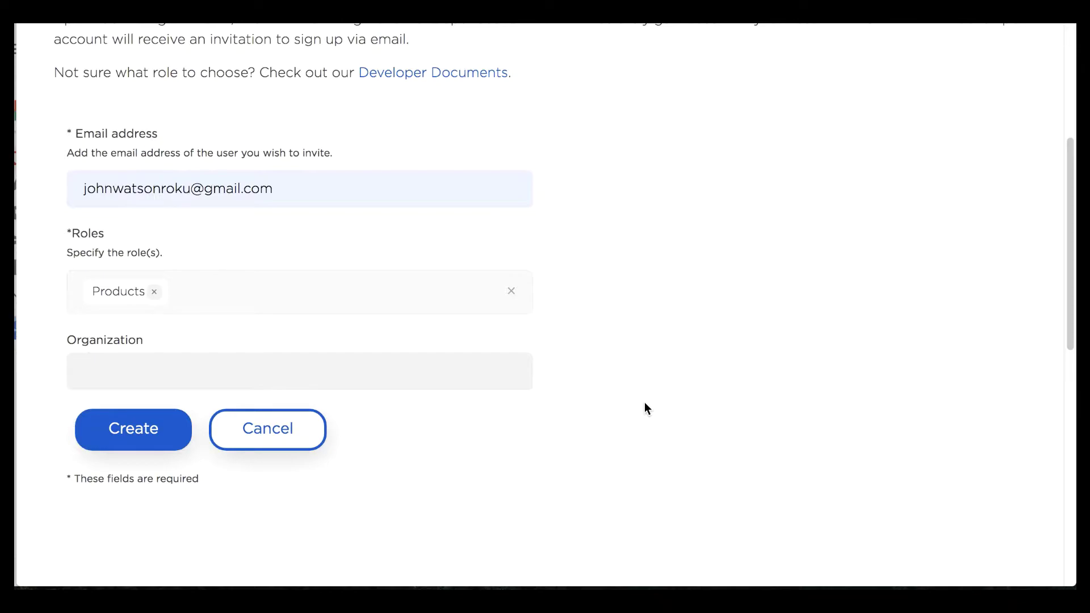
Step: Add the Channel management role to the invitee
scroll(645, 402, "down", 1)
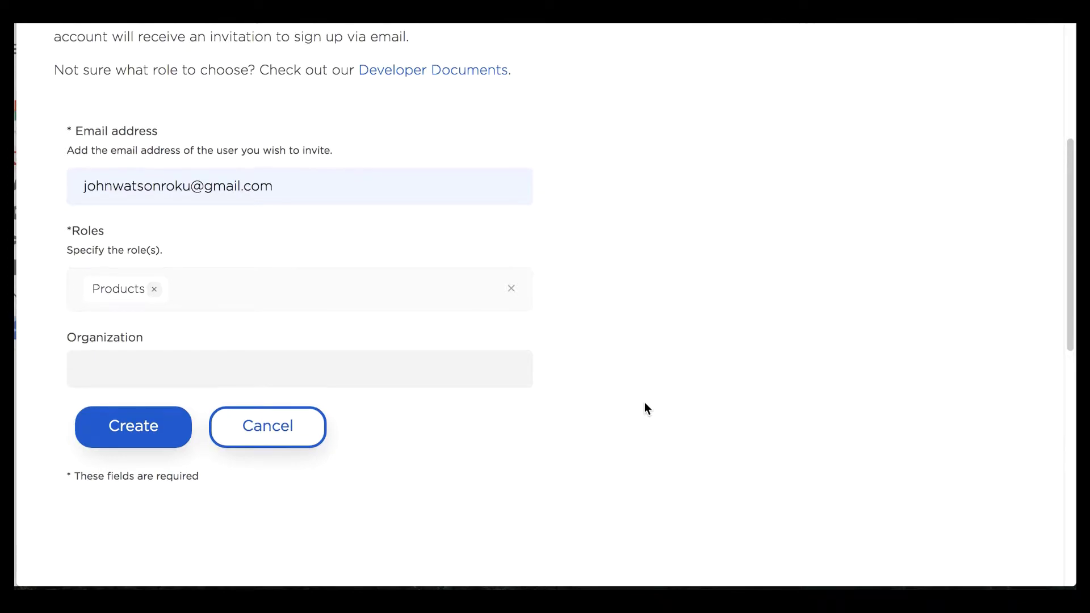
left_click(377, 287)
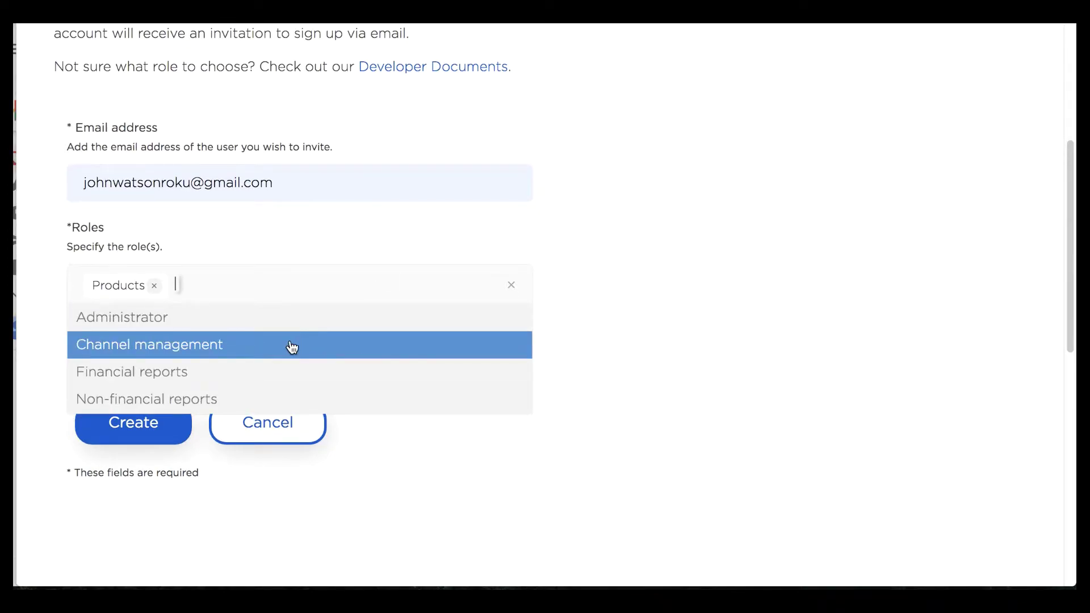
left_click(299, 341)
left_click(656, 348)
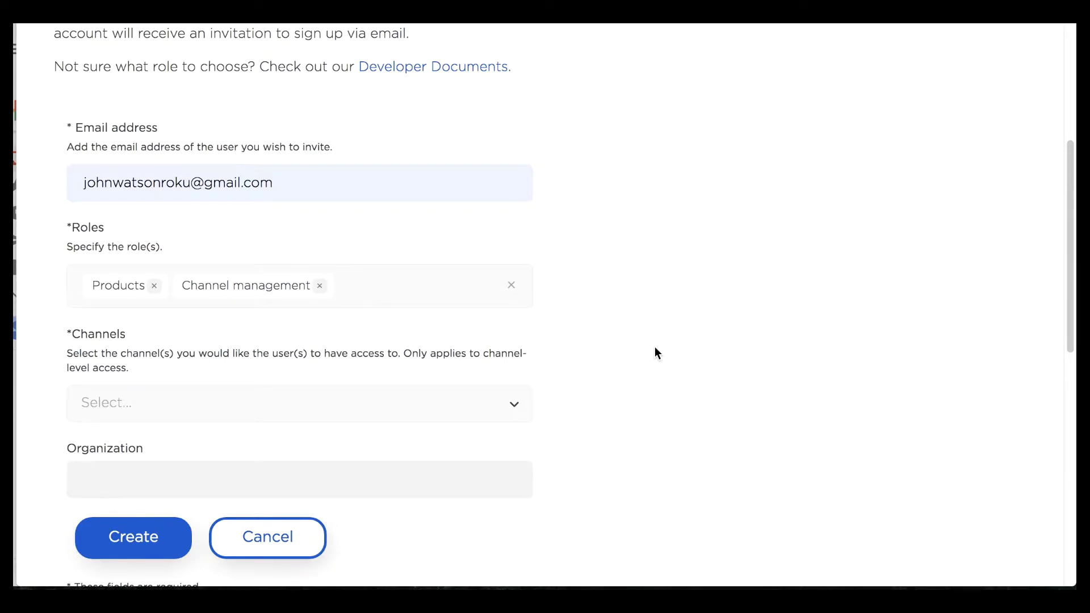
Step: Grant the invitee access to the Demonstration Channel Sherlock channel
scroll(655, 348, "down", 1)
scroll(256, 225, "down", 1)
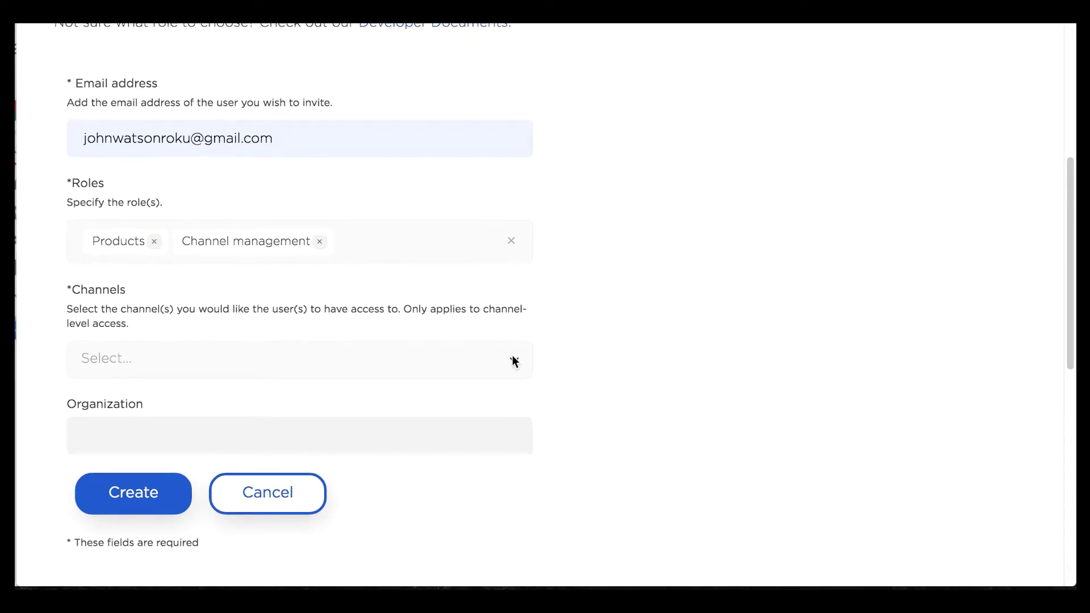
left_click(514, 361)
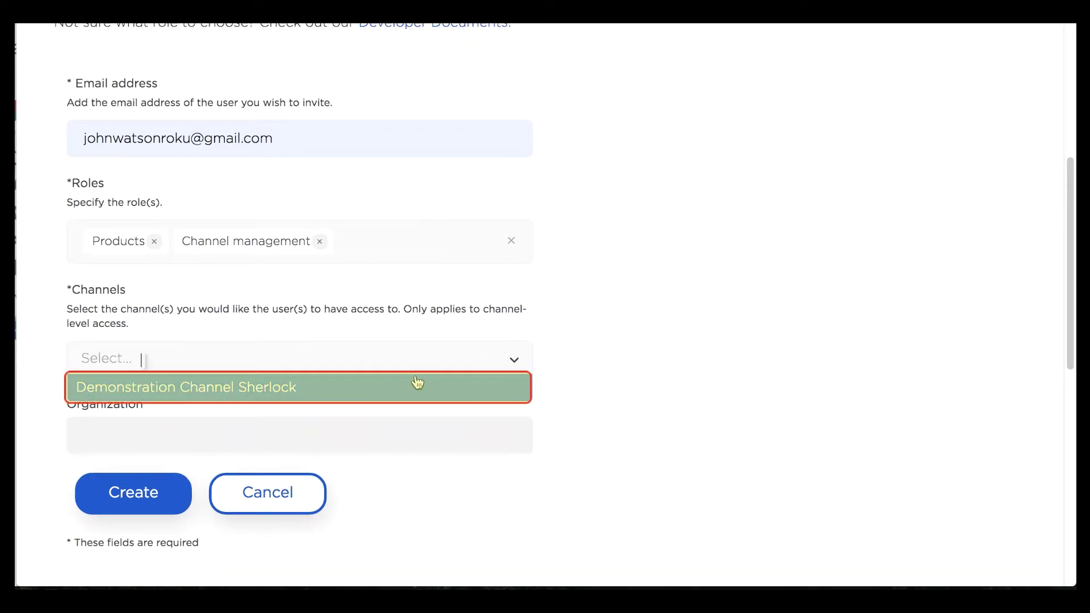
left_click(349, 392)
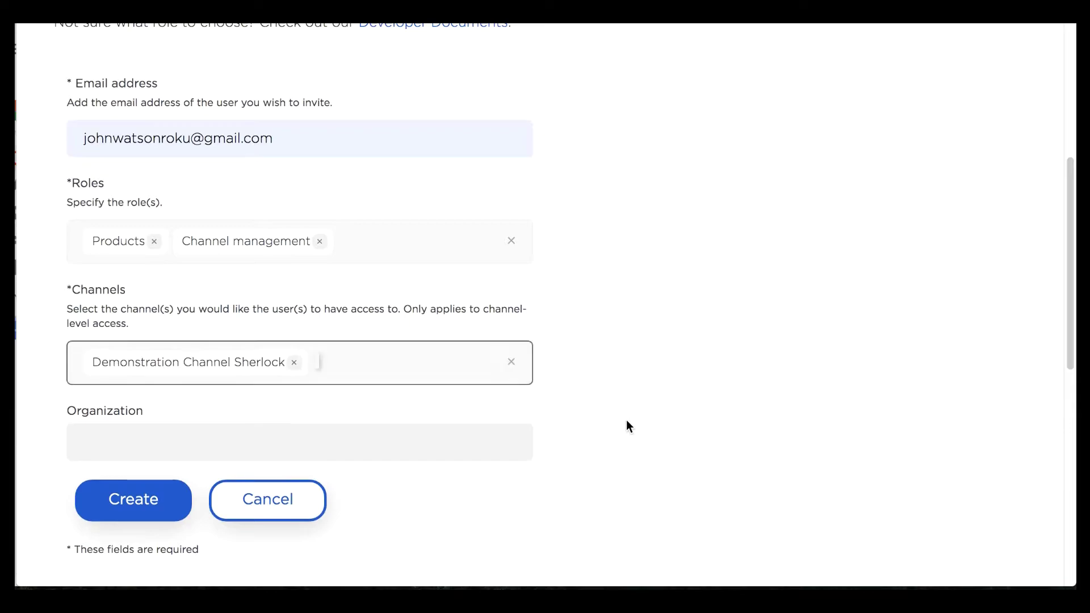
scroll(628, 423, "down", 2)
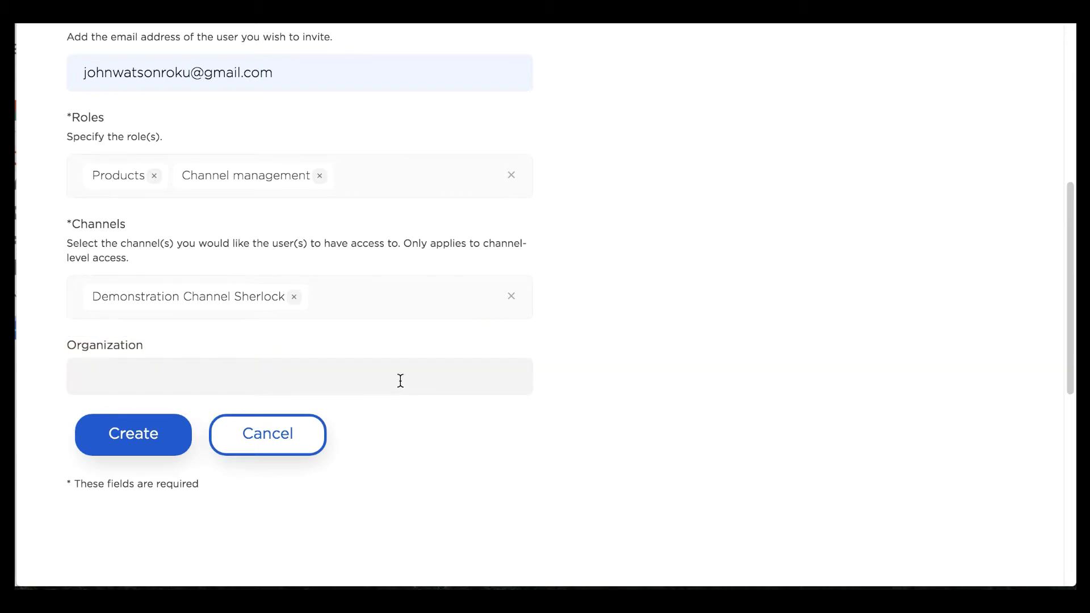
Step: Enter 'Private Detective' as the organization and create the invitation
left_click(465, 379)
type("Private Detective")
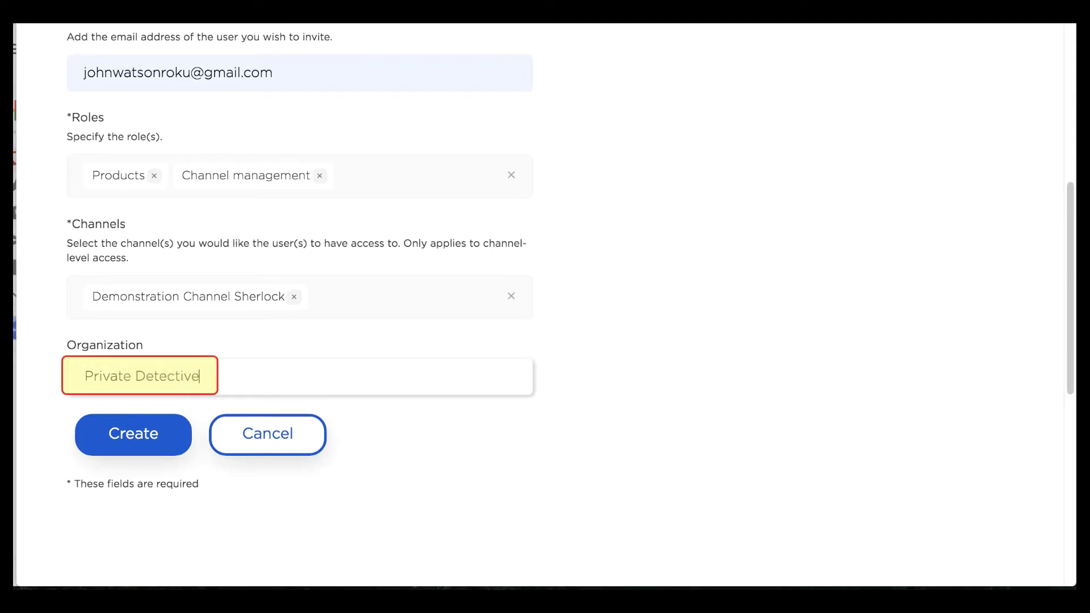
left_click(126, 438)
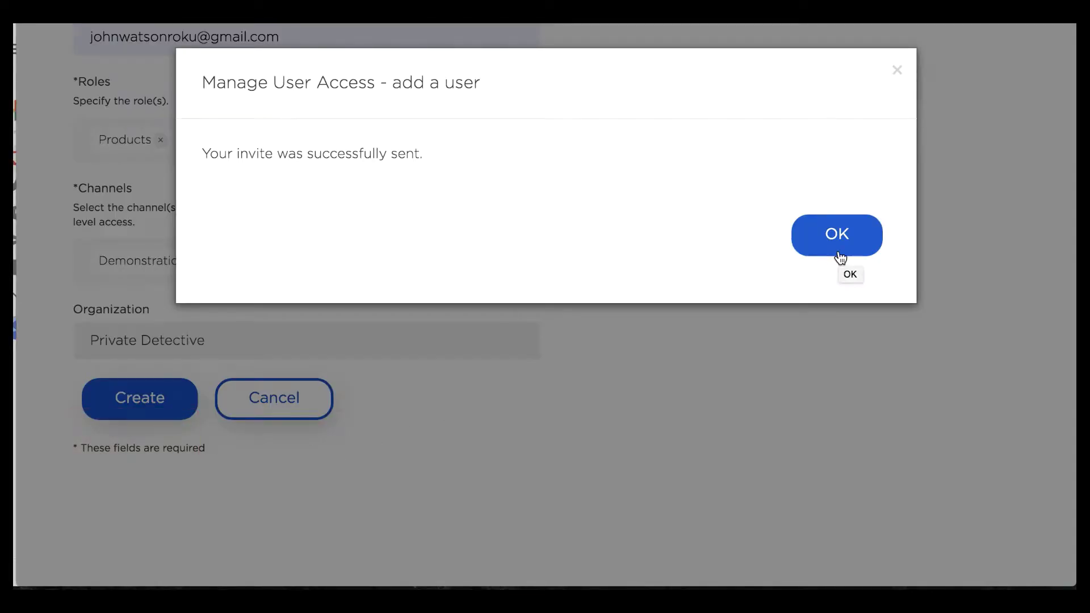
Step: Dismiss the confirmation and review the new user's Private Detective organization, Products and Channel management roles
left_click(835, 250)
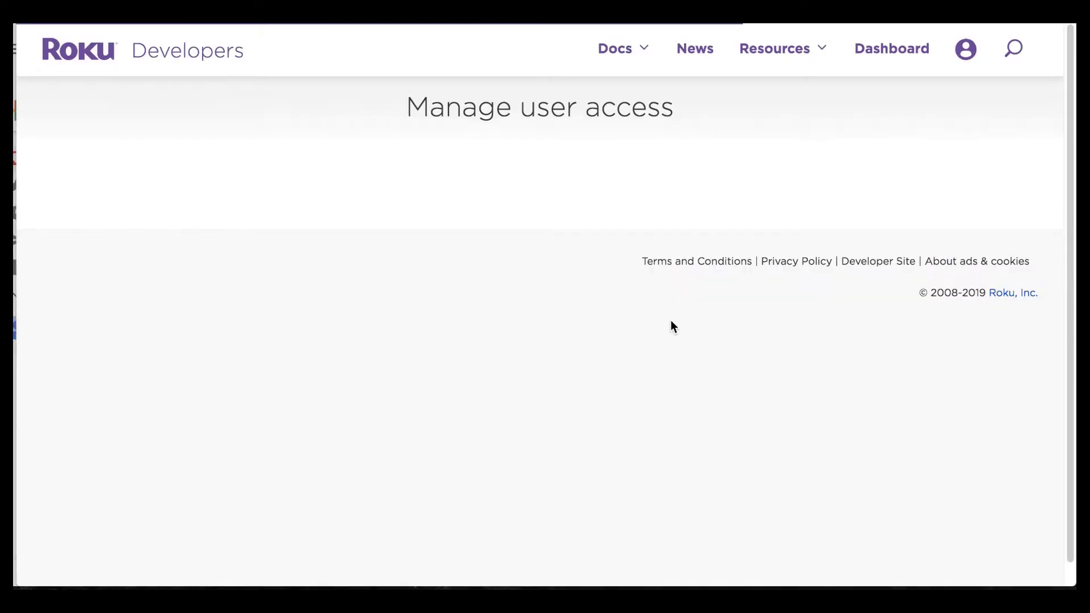
scroll(672, 325, "down", 5)
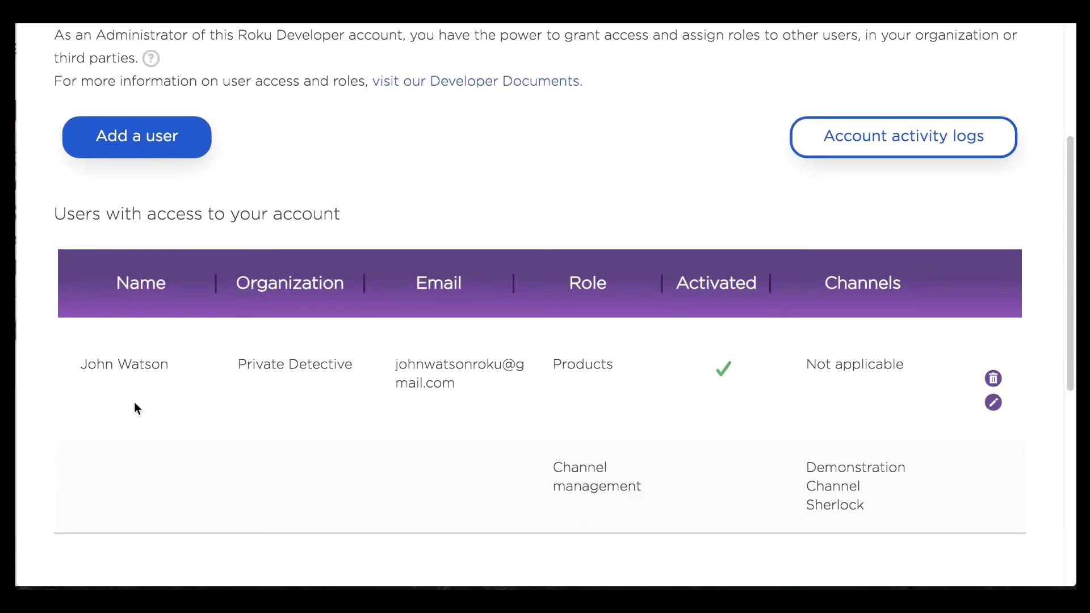
left_click_drag(76, 364, 164, 365)
left_click(199, 366)
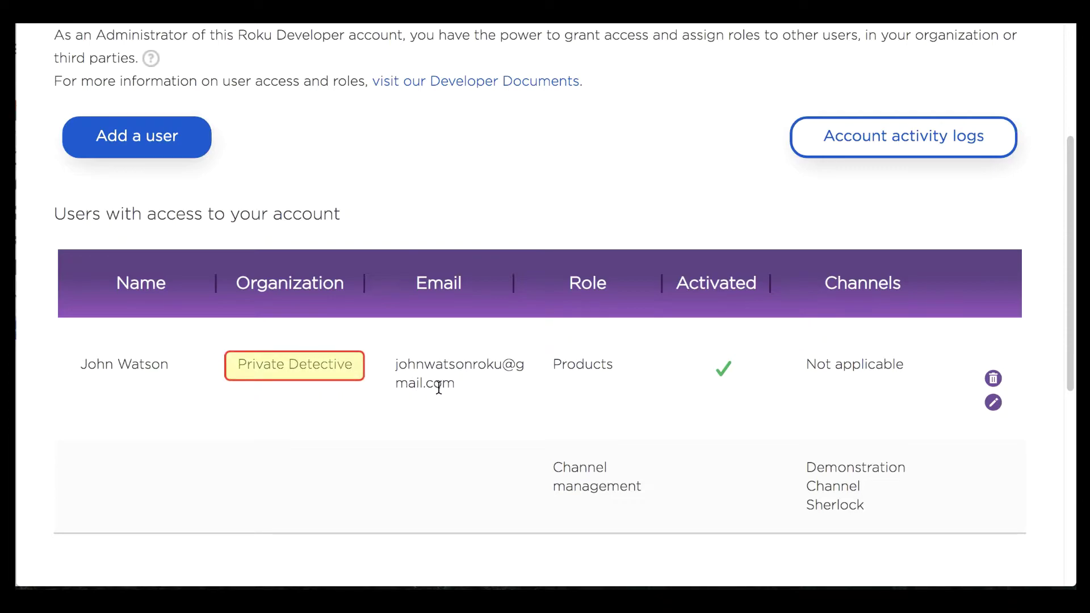
left_click(577, 364)
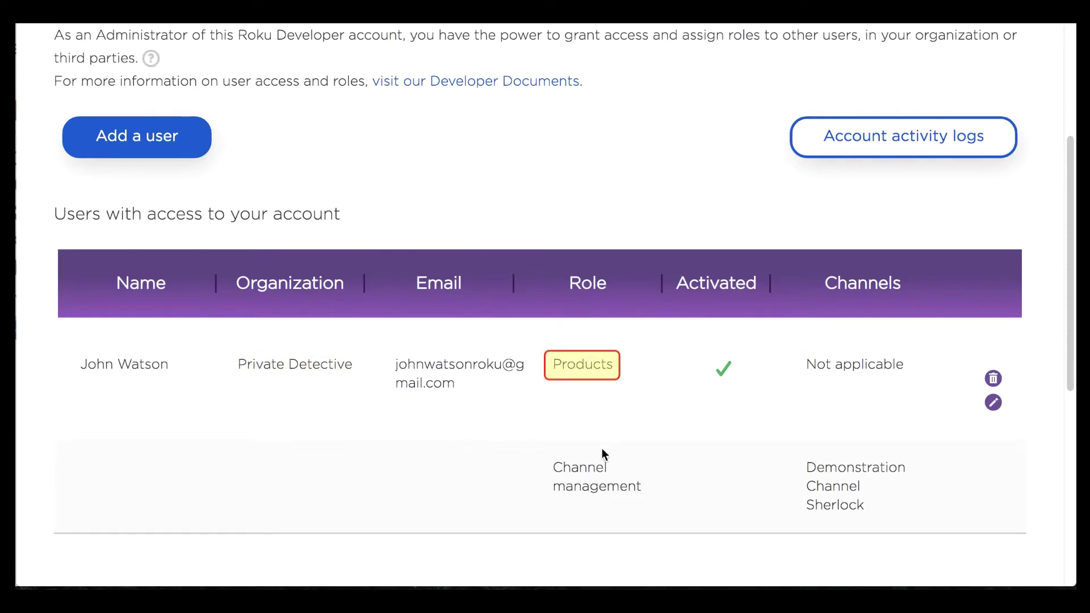
left_click(612, 485)
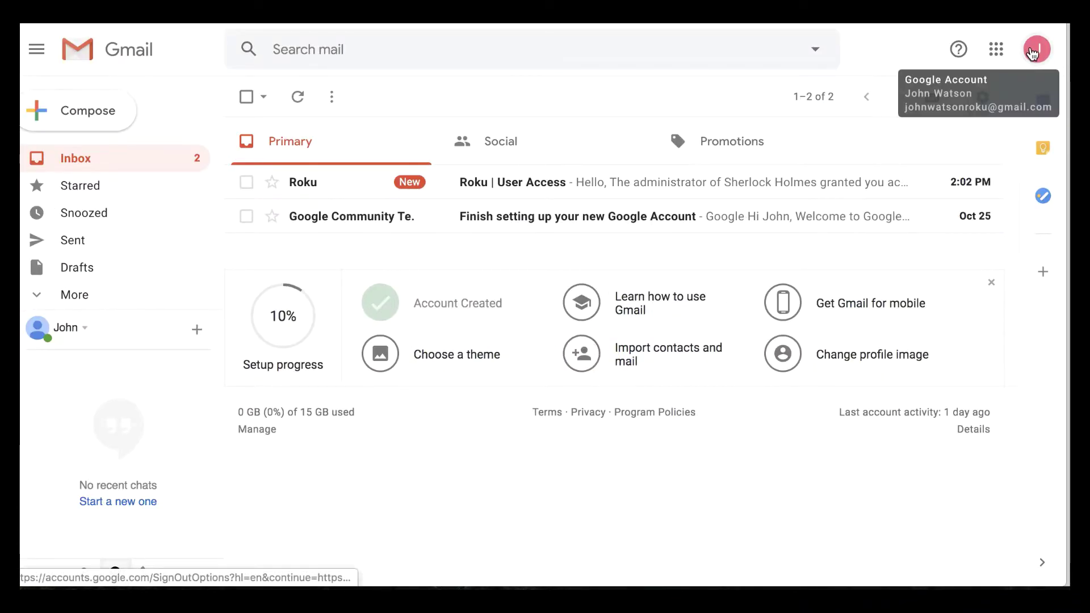
Step: Verify the signed-in Google account, then open the Roku | User Access email
left_click(1035, 51)
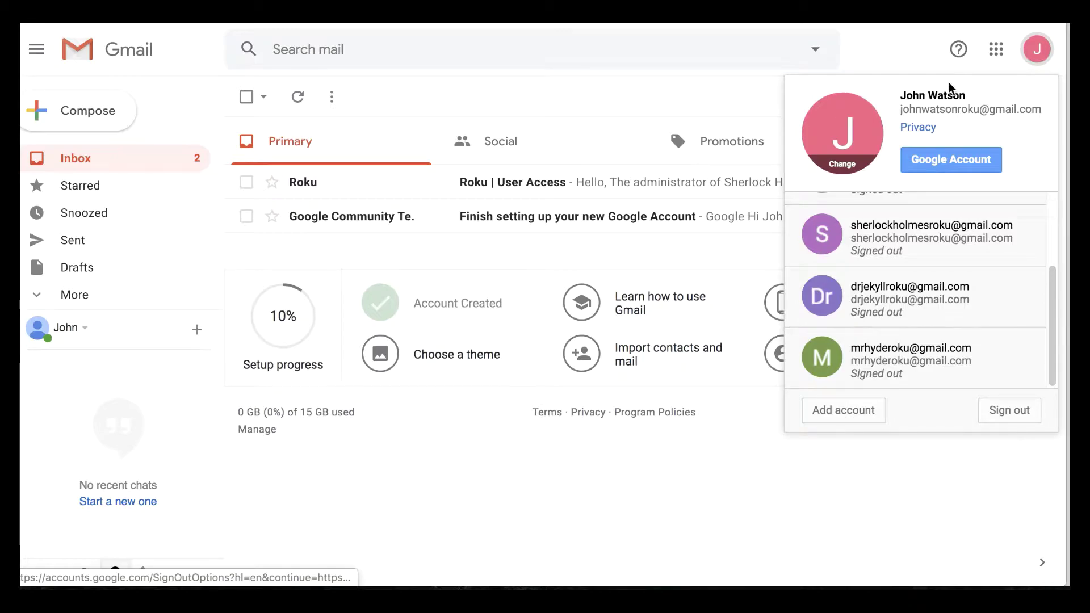
left_click(932, 66)
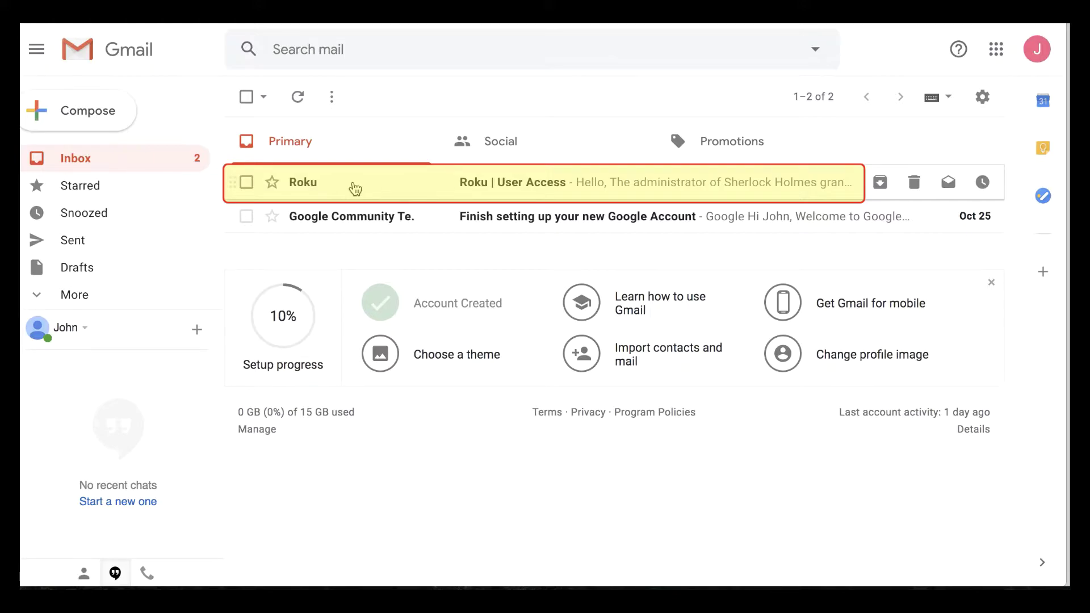
left_click(455, 182)
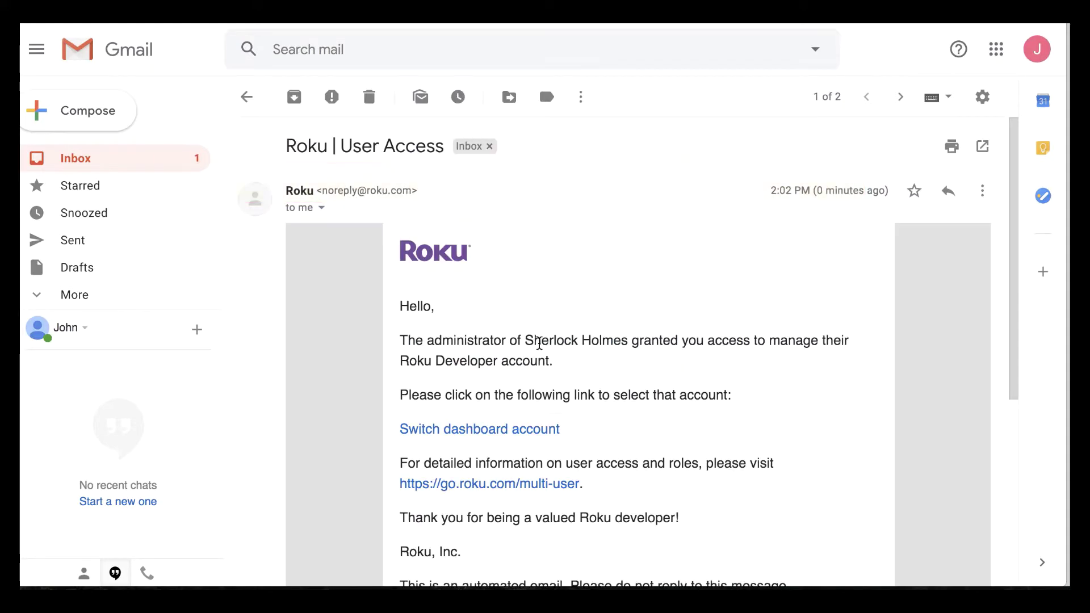
scroll(659, 392, "down", 2)
scroll(662, 401, "down", 1)
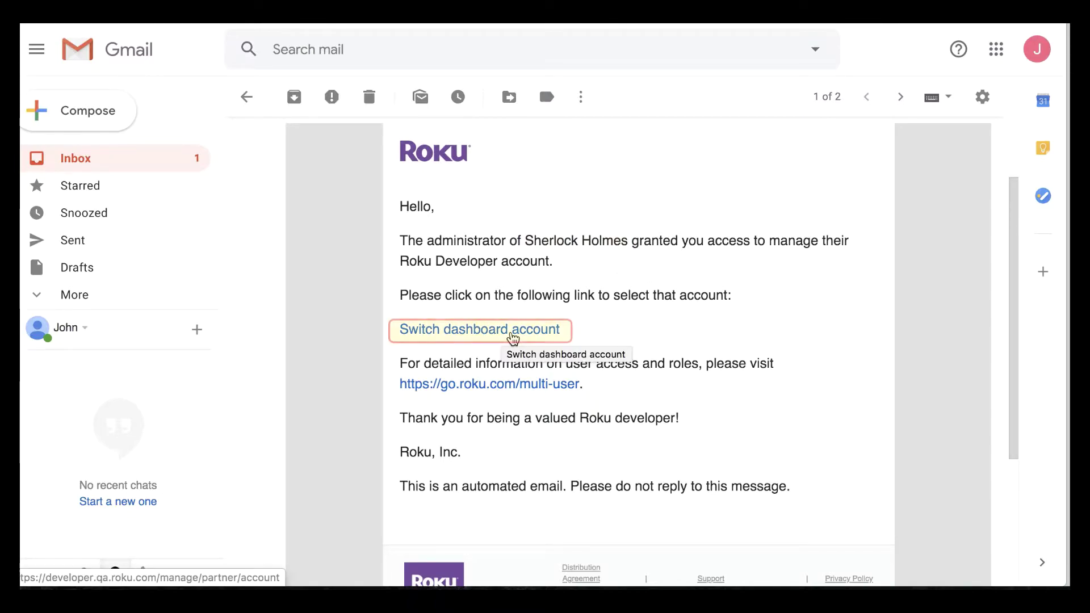
Step: Follow the Switch dashboard account link and dismiss the account list without choosing one
left_click(508, 335)
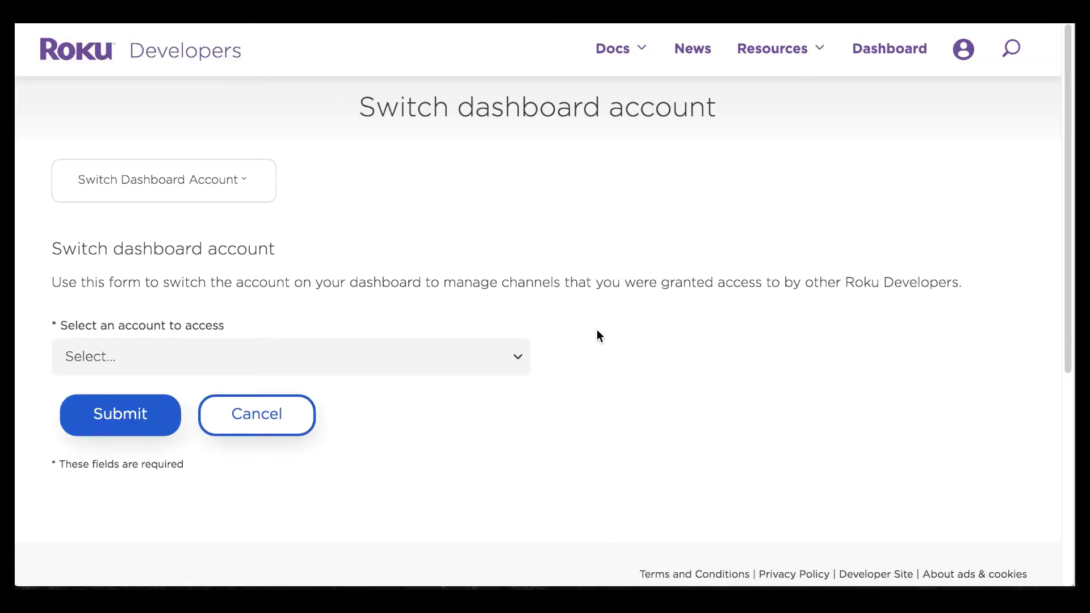
left_click(964, 50)
left_click(279, 347)
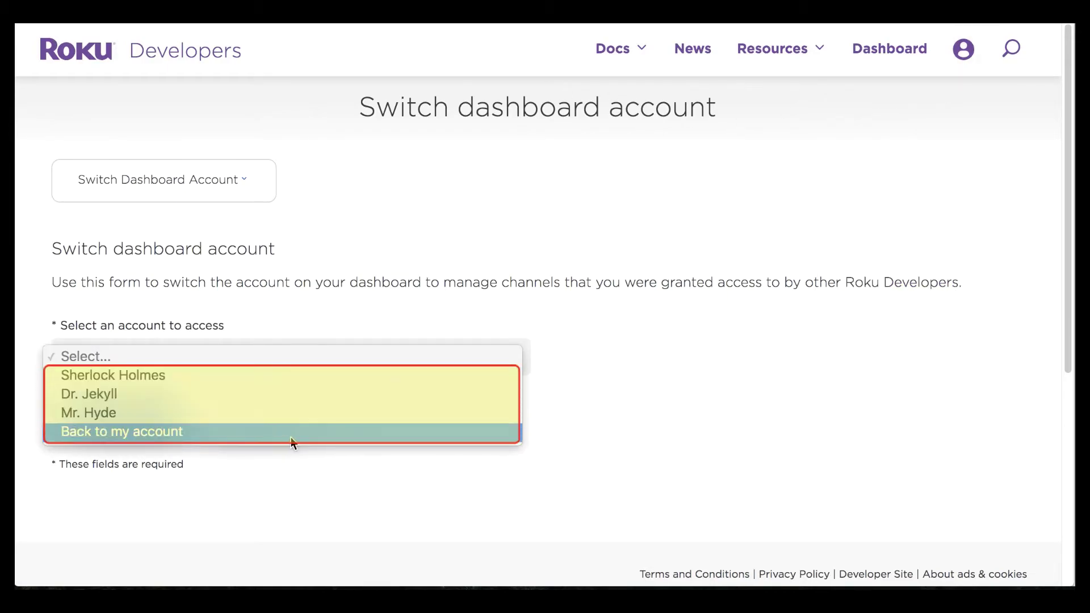
left_click(364, 306)
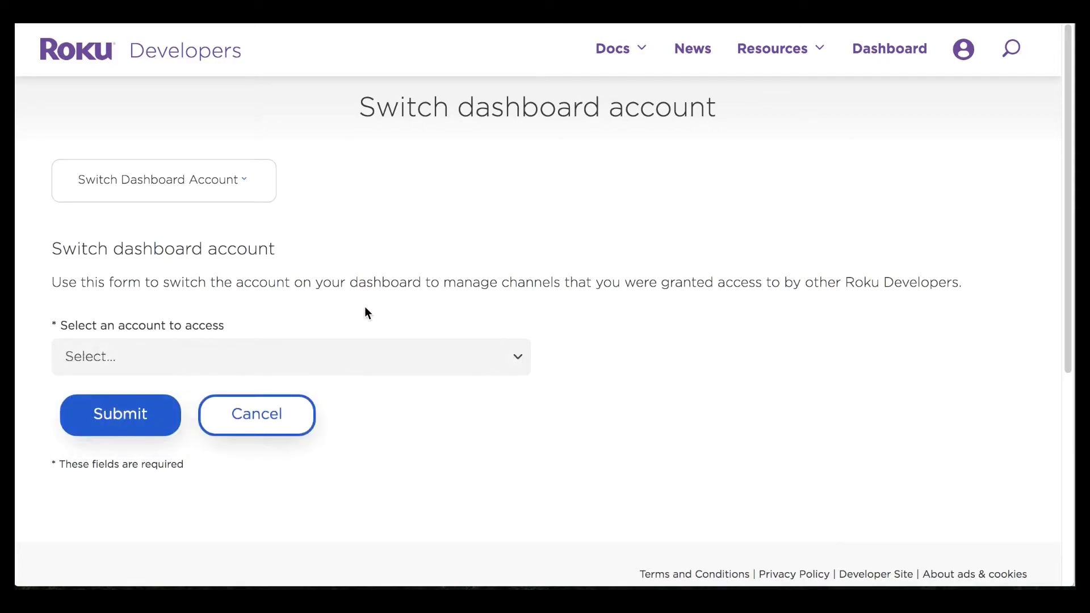
Step: Go to the Manage My Channels page, which shows no channels yet
left_click(221, 190)
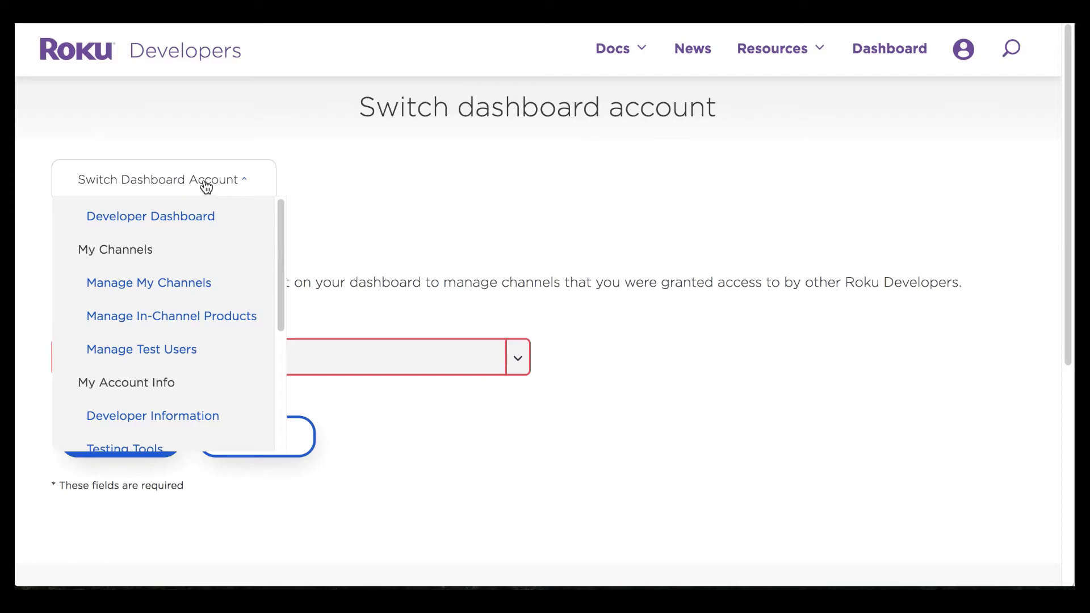
left_click(220, 279)
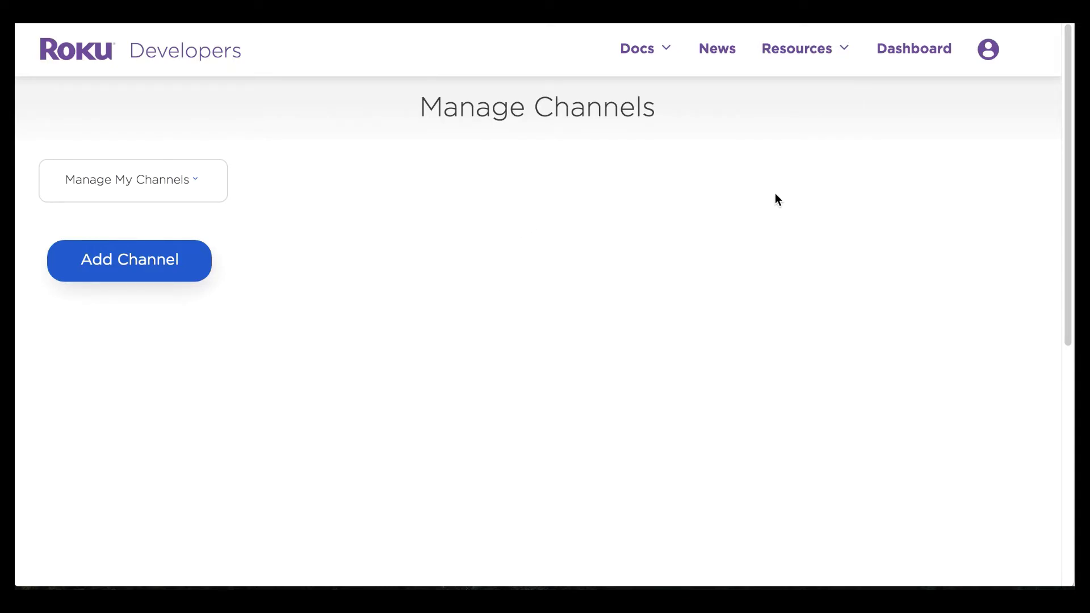
mouse_move(989, 54)
Step: Return to the Developer Dashboard and open Switch Dashboard Account under My Account Info
left_click(192, 184)
left_click(171, 216)
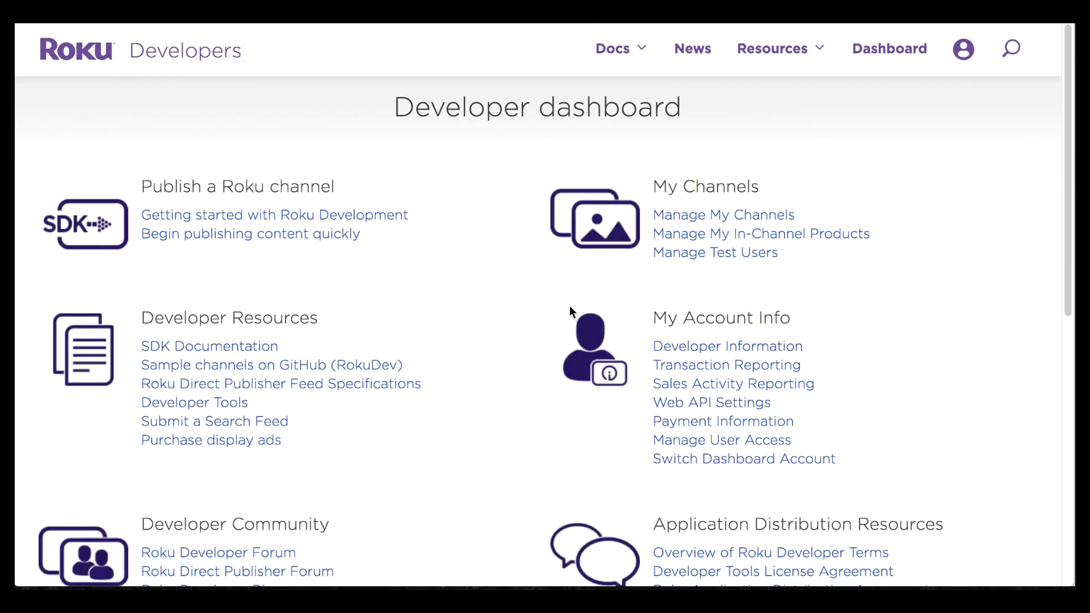
scroll(995, 391, "down", 1)
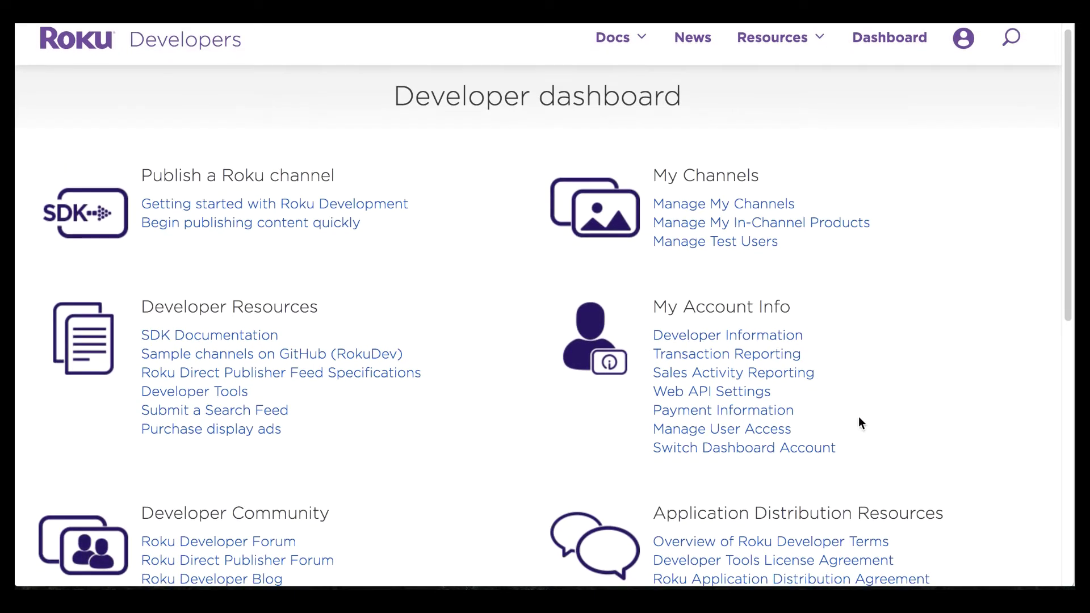
left_click(658, 448)
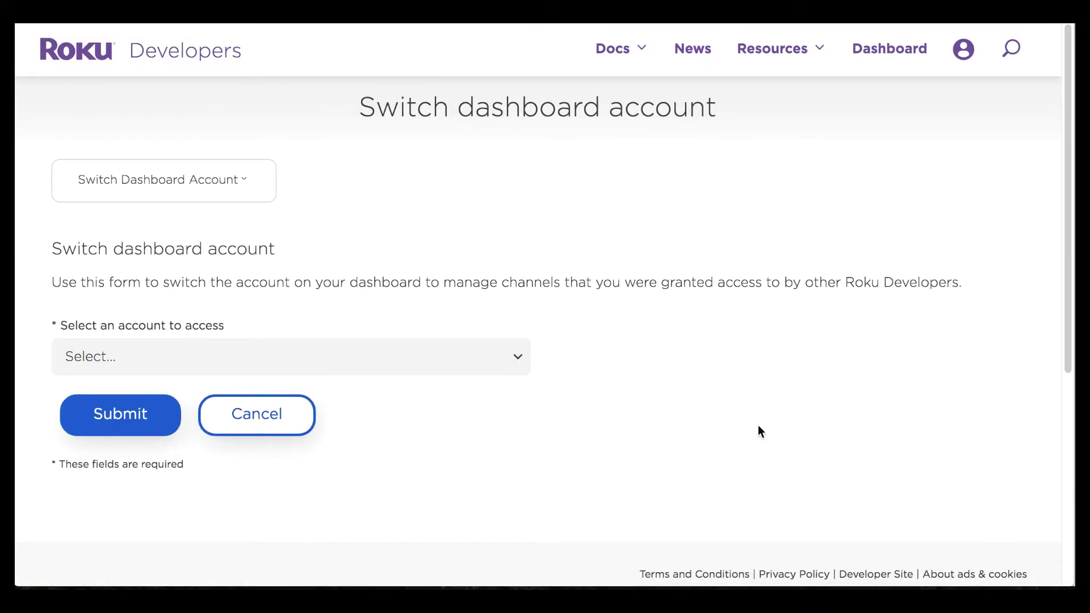
Step: Choose the partner account under 'Select an account to access' and submit the switch
scroll(754, 423, "down", 1)
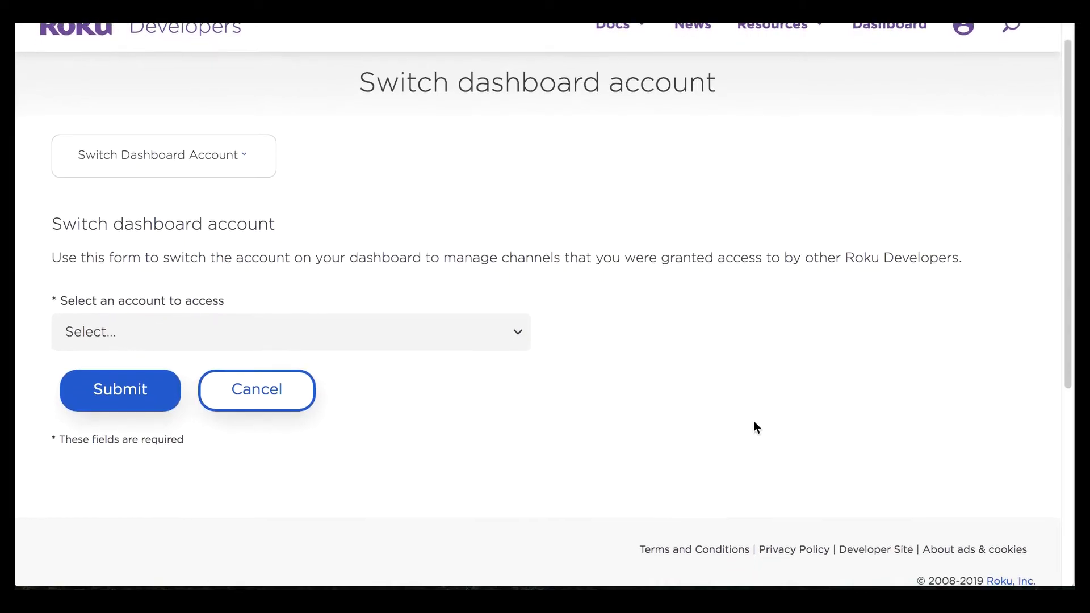
scroll(754, 427, "down", 1)
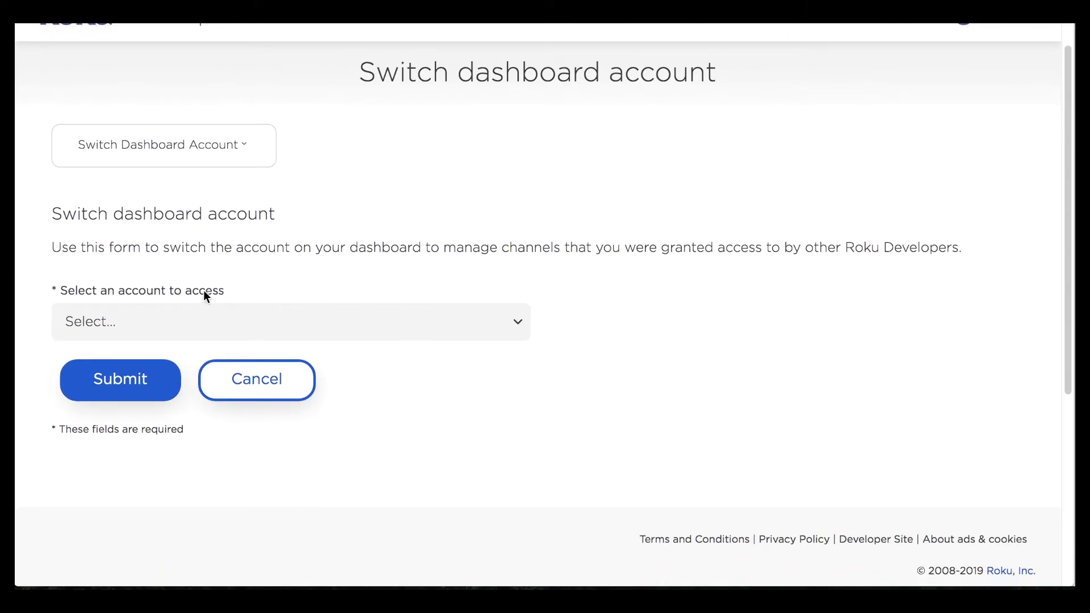
left_click(260, 324)
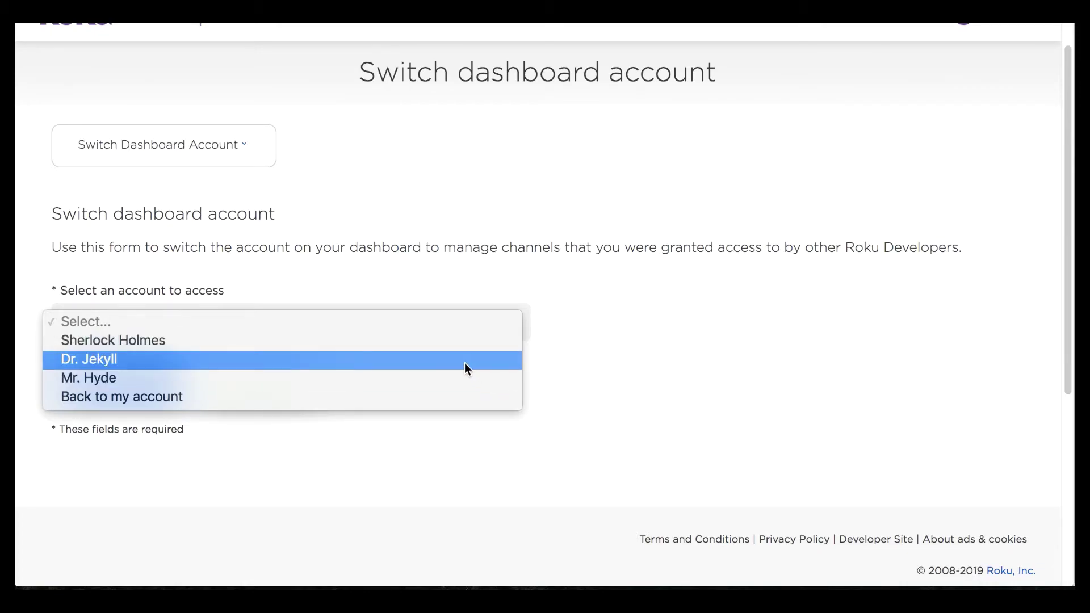
left_click(412, 347)
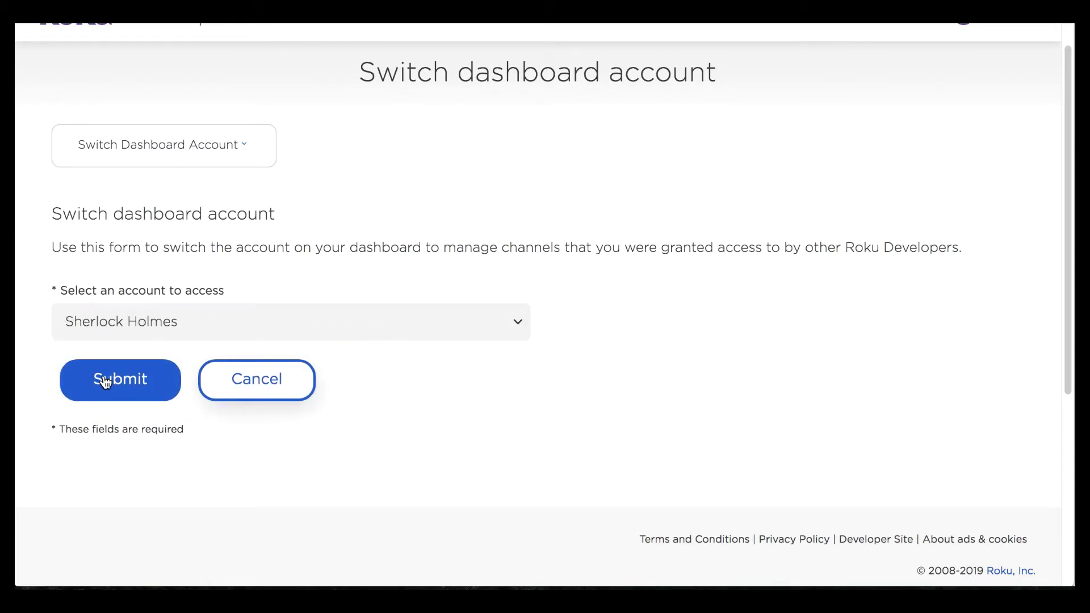
left_click(149, 379)
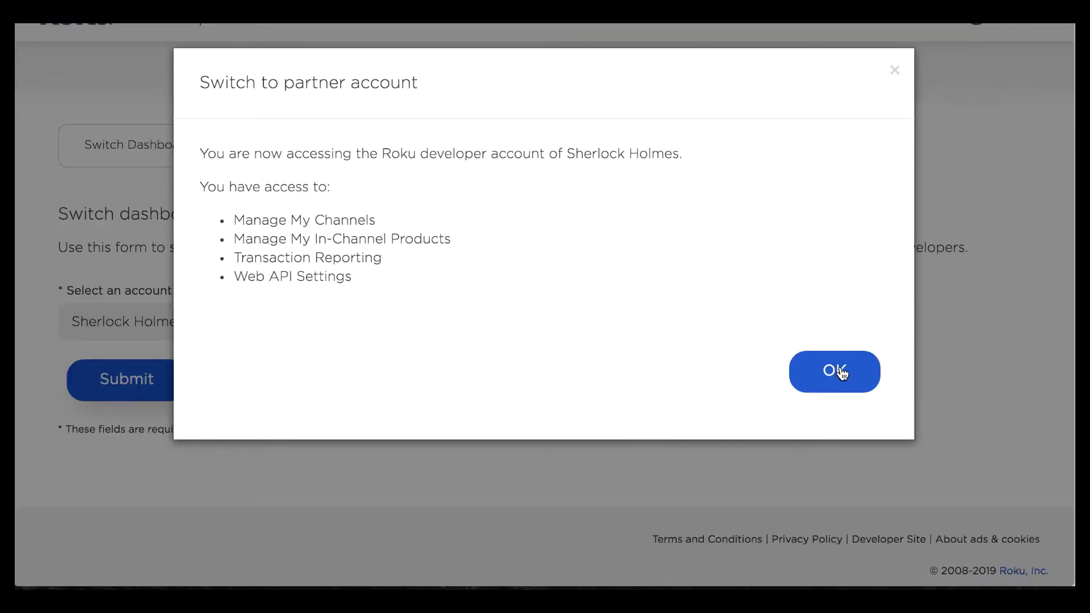
Step: Review the notice listing the four accessible pages and dismiss it to reach the dashboard
left_click_drag(390, 274, 230, 231)
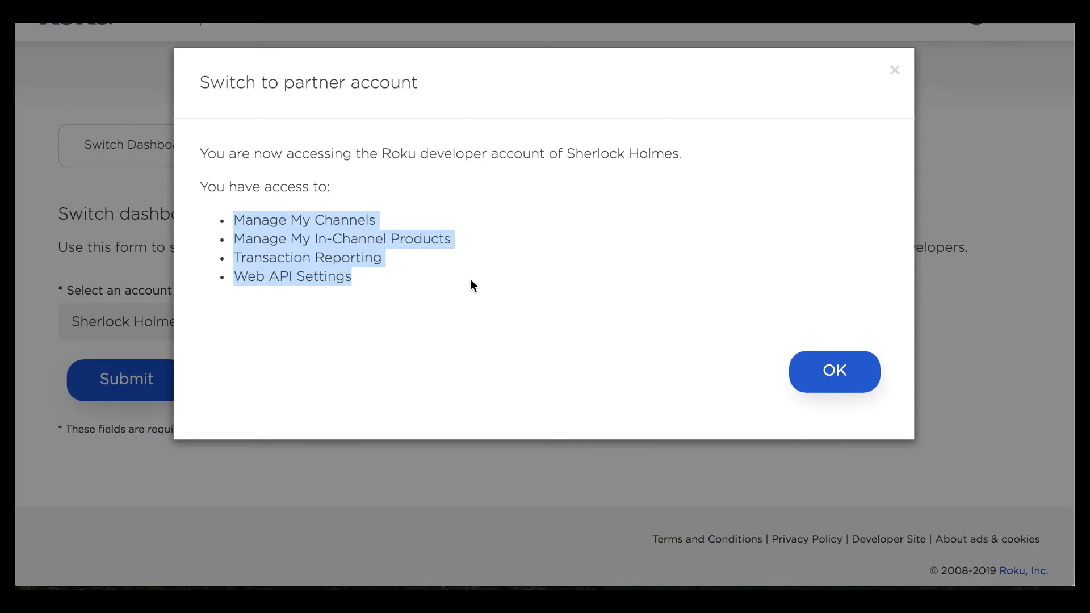
left_click(471, 284)
left_click(827, 379)
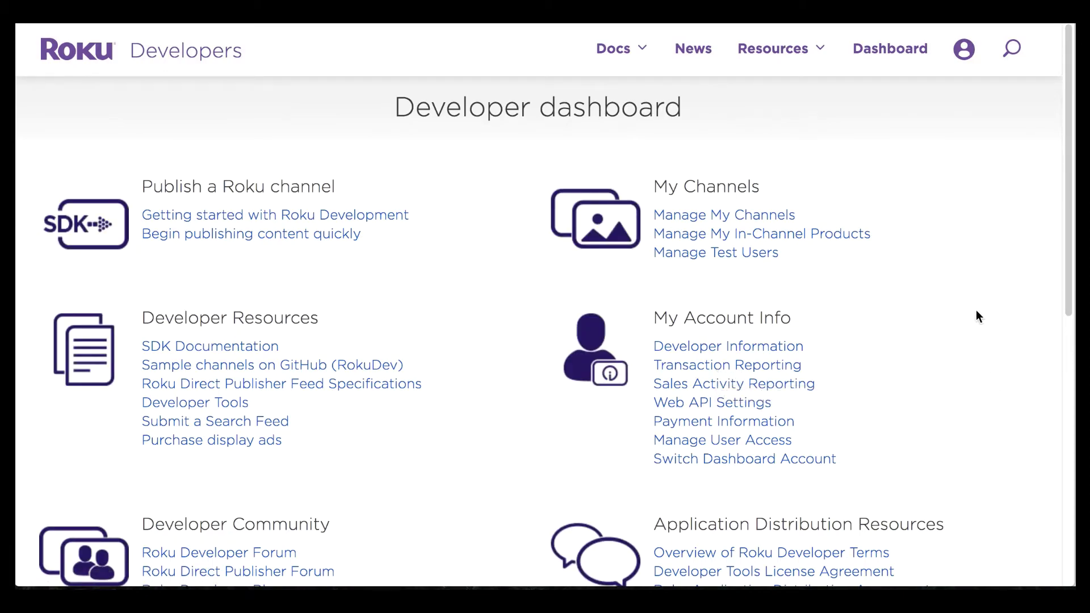
Step: Check the signed-in user in the profile menu, then try opening Developer Information
scroll(977, 304, "down", 1)
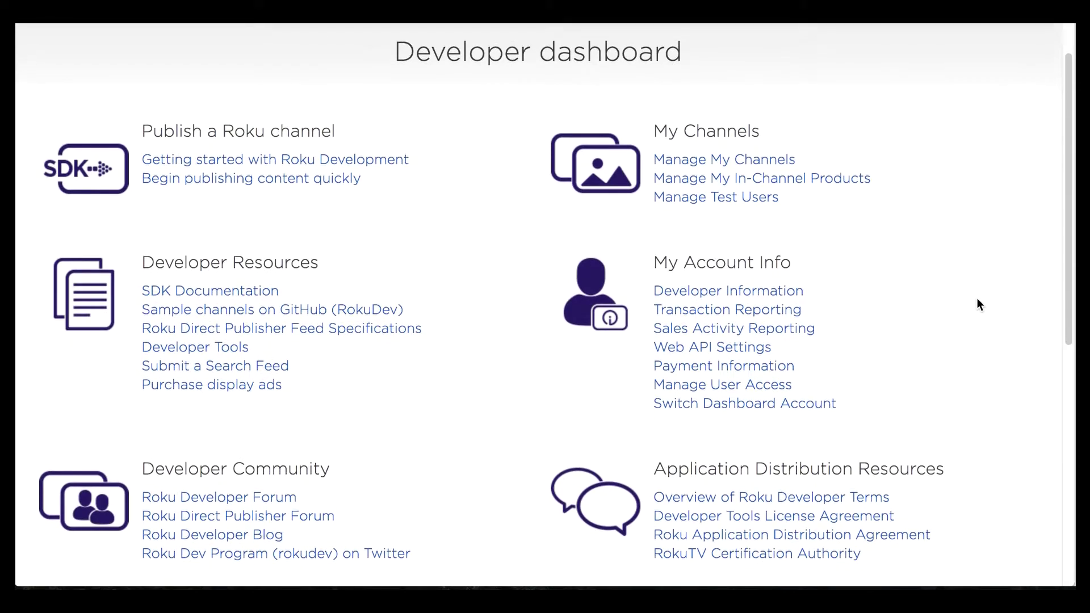
scroll(976, 305, "up", 1)
left_click(966, 52)
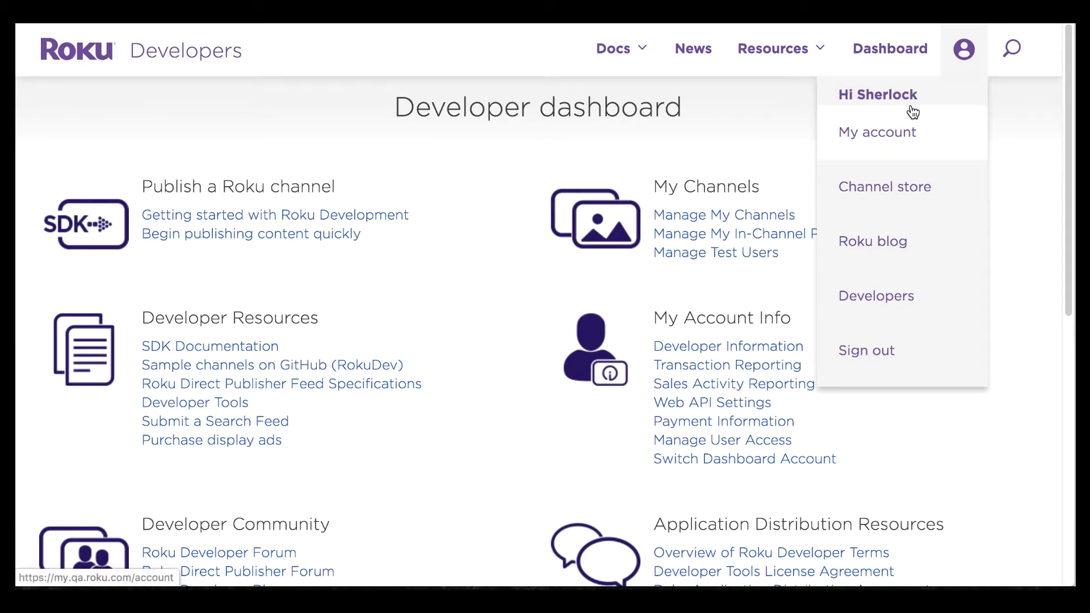
scroll(978, 311, "down", 2)
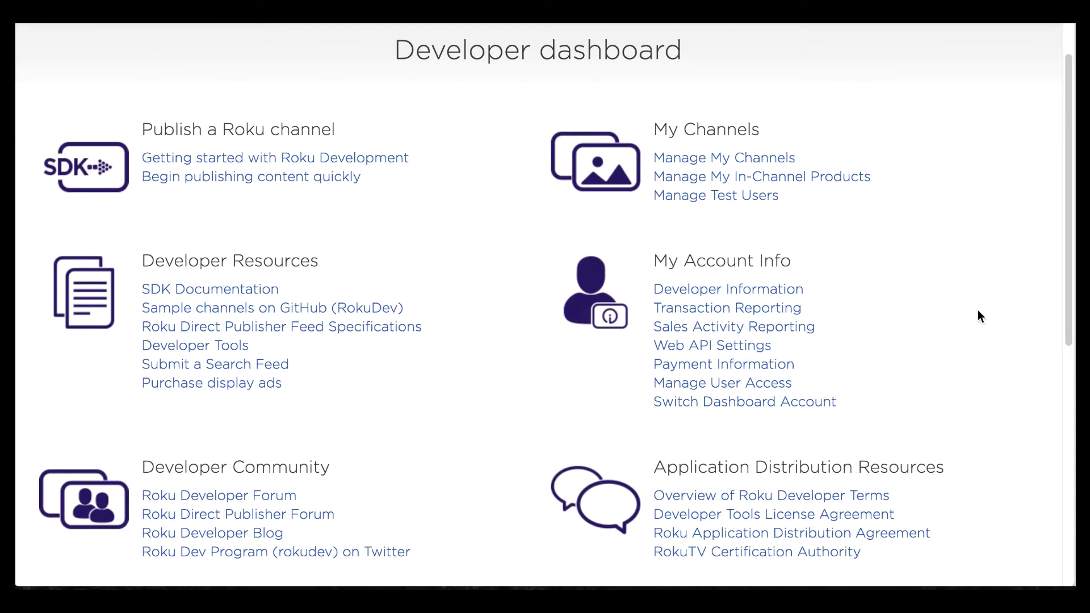
left_click(797, 292)
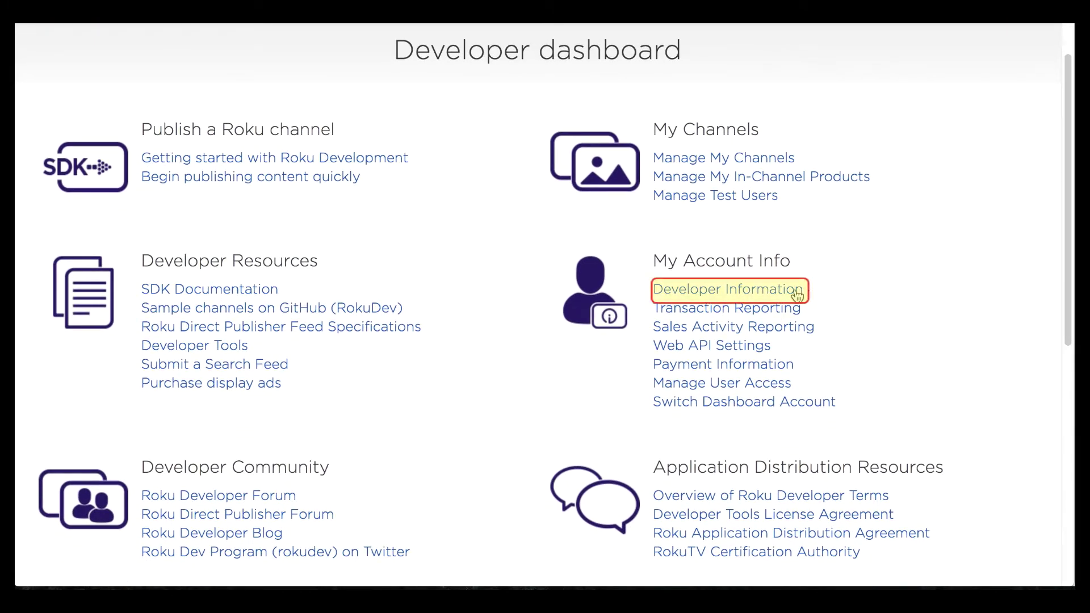
left_click(798, 292)
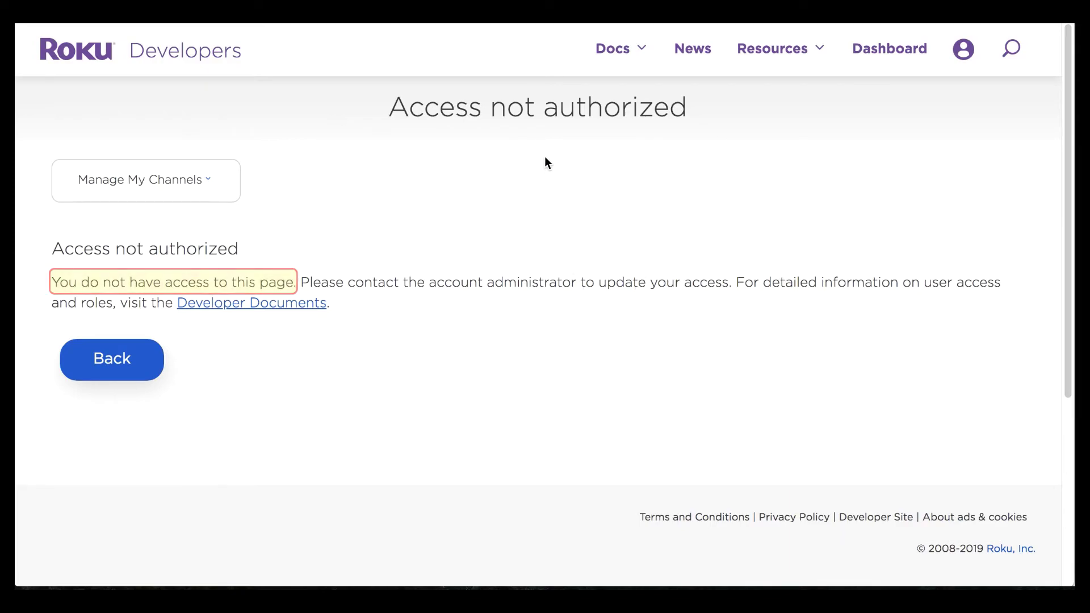
Step: Navigate from the access-denied page to Manage My Channels via the pages dropdown
left_click(963, 52)
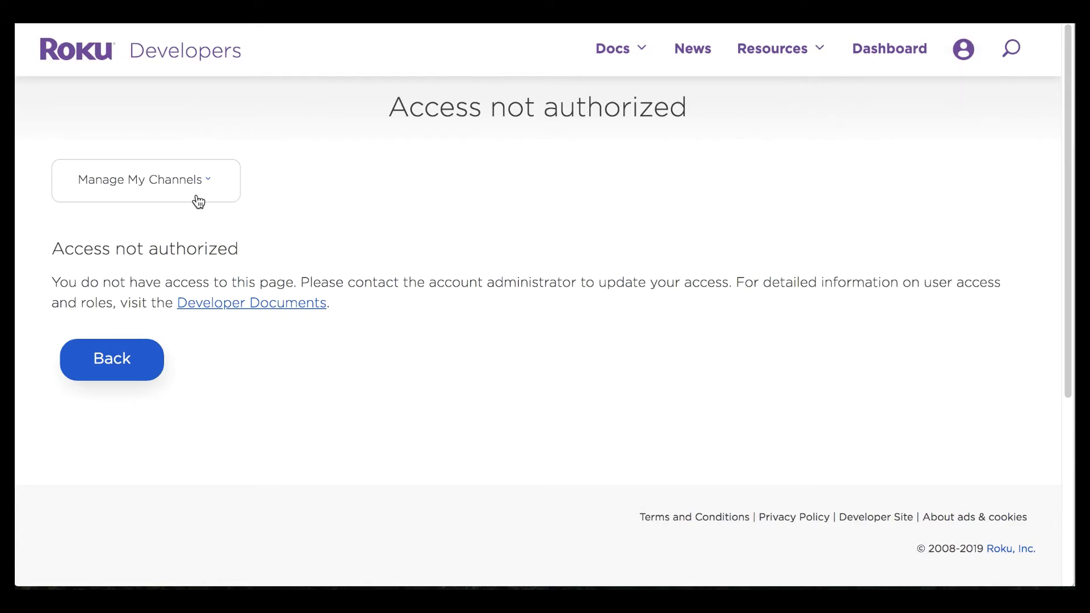
left_click(177, 194)
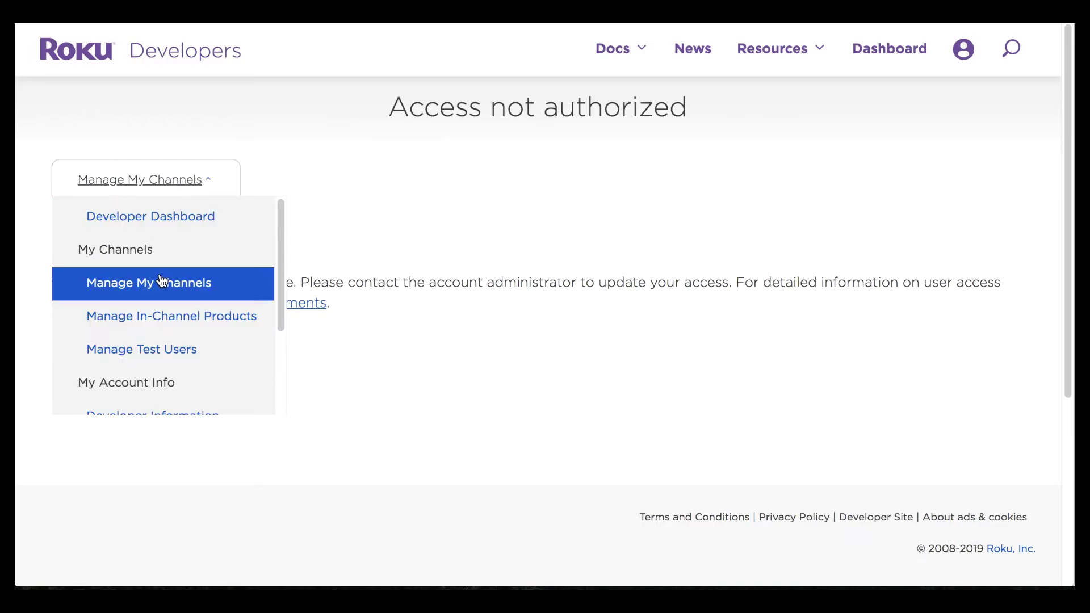
left_click(186, 289)
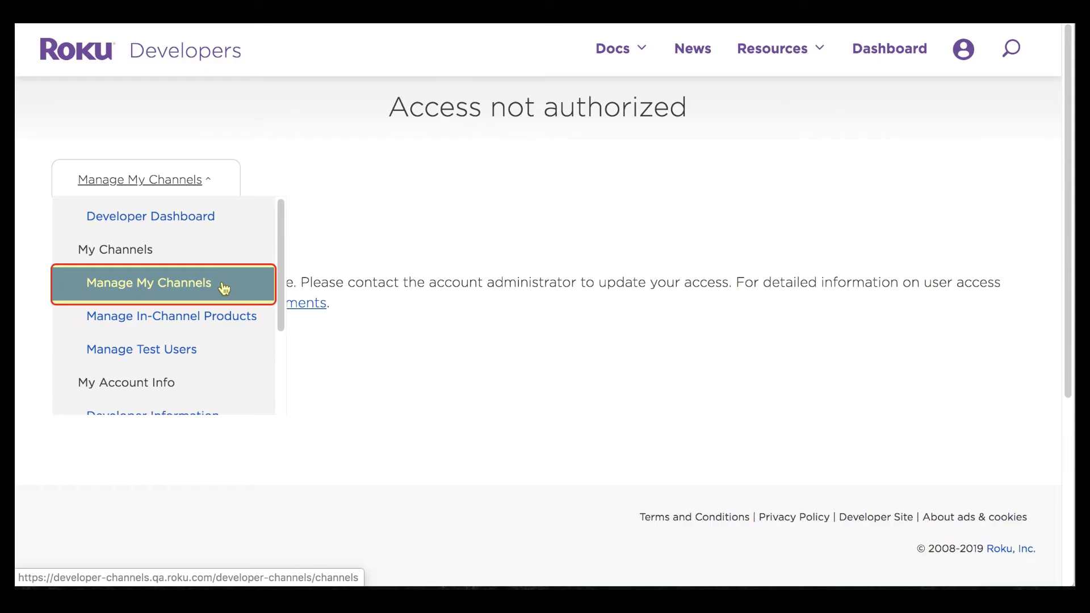
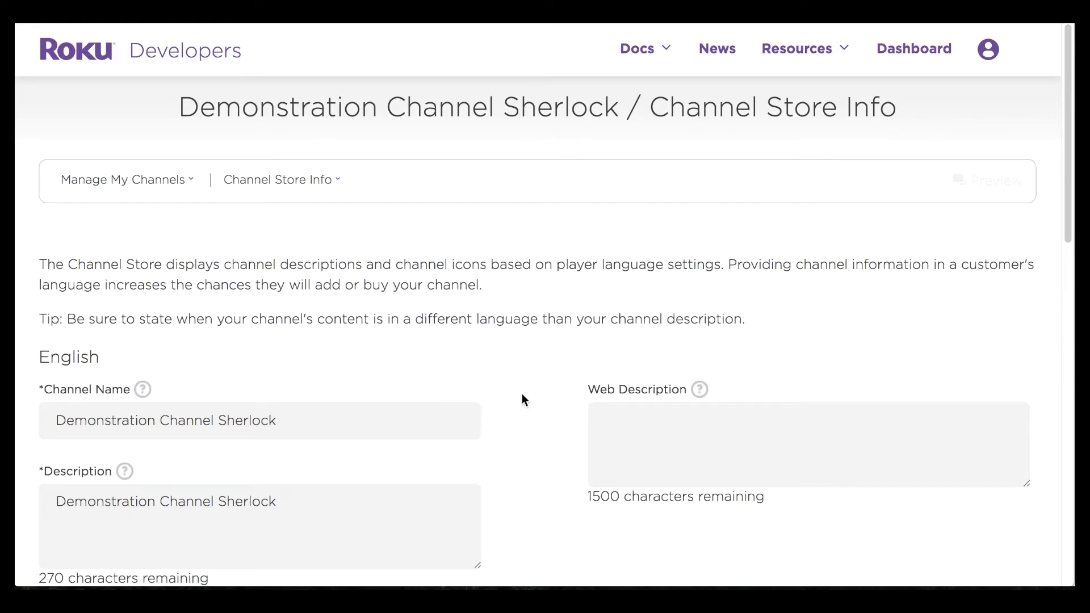
Step: Enter the web description 'This is a channel.' and upload channeltv-poster.png from the Desktop as the poster
scroll(522, 396, "down", 3)
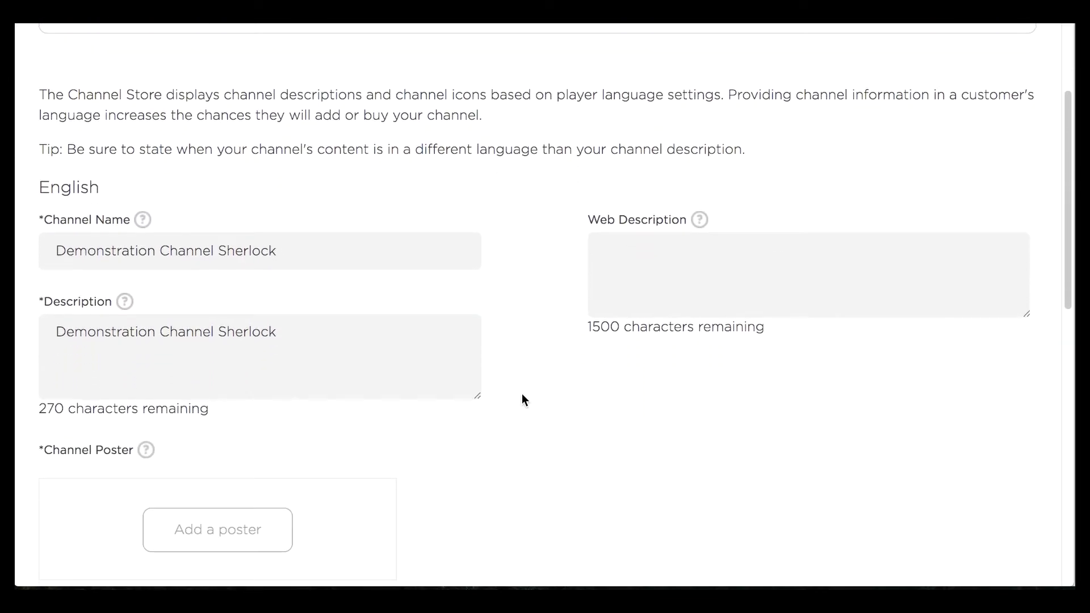
left_click(647, 273)
type("This ")
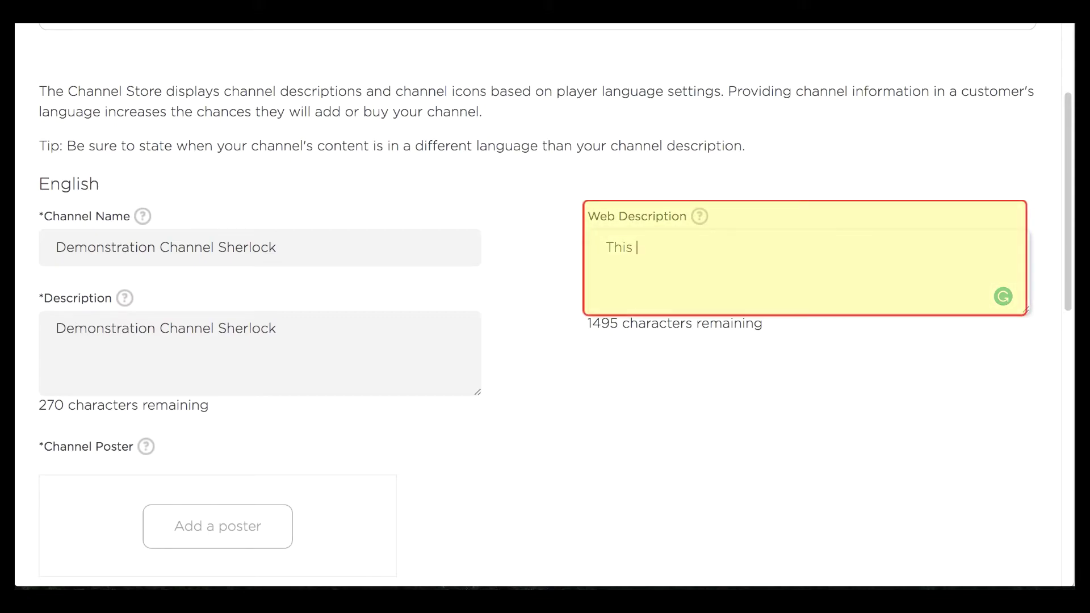
type("is a c")
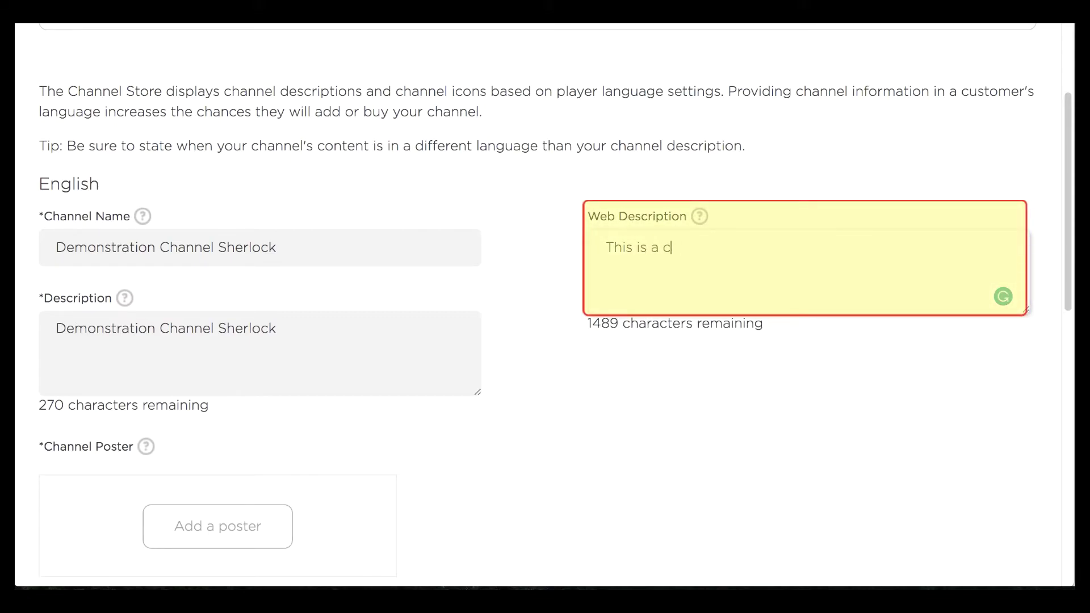
type("hannel.")
scroll(509, 321, "down", 3)
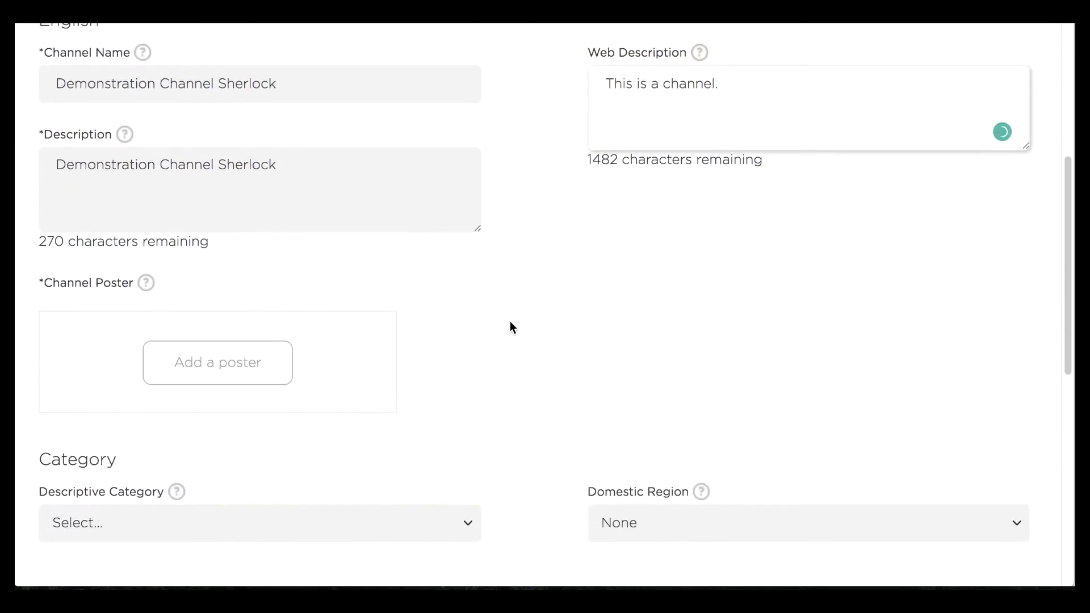
scroll(509, 328, "down", 2)
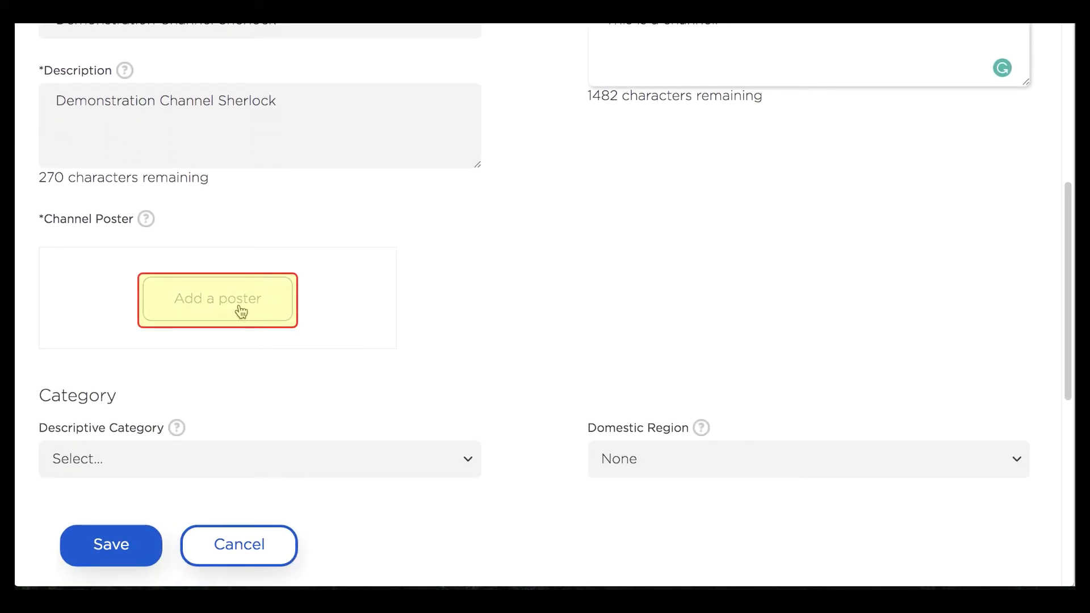
left_click(242, 311)
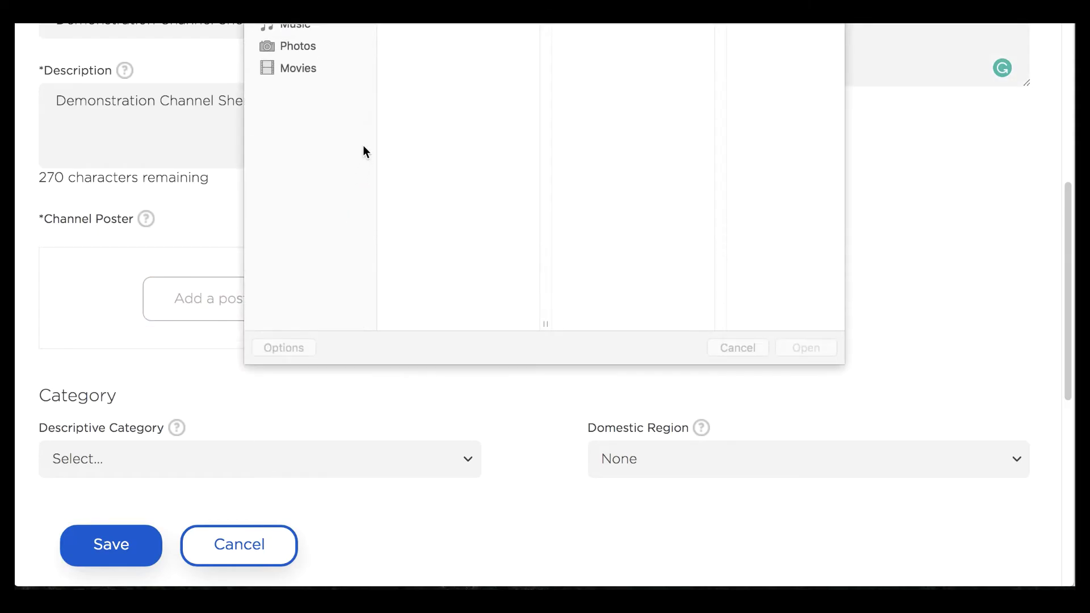
left_click(318, 123)
left_click(423, 33)
key("Return")
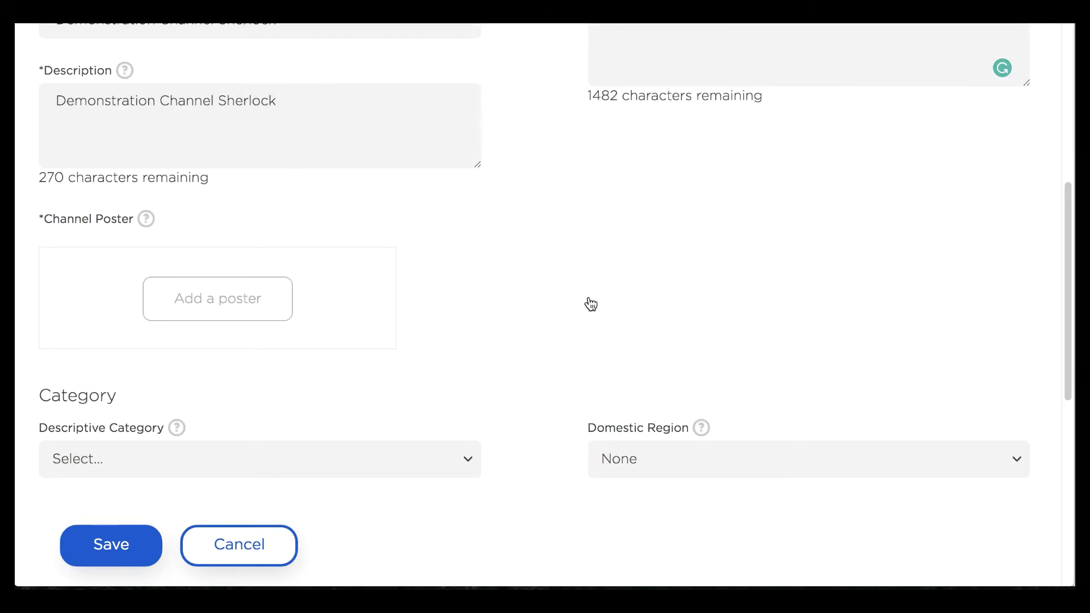
Step: Set the descriptive category to Personal Media and domestic region to United States, then save
scroll(526, 340, "down", 3)
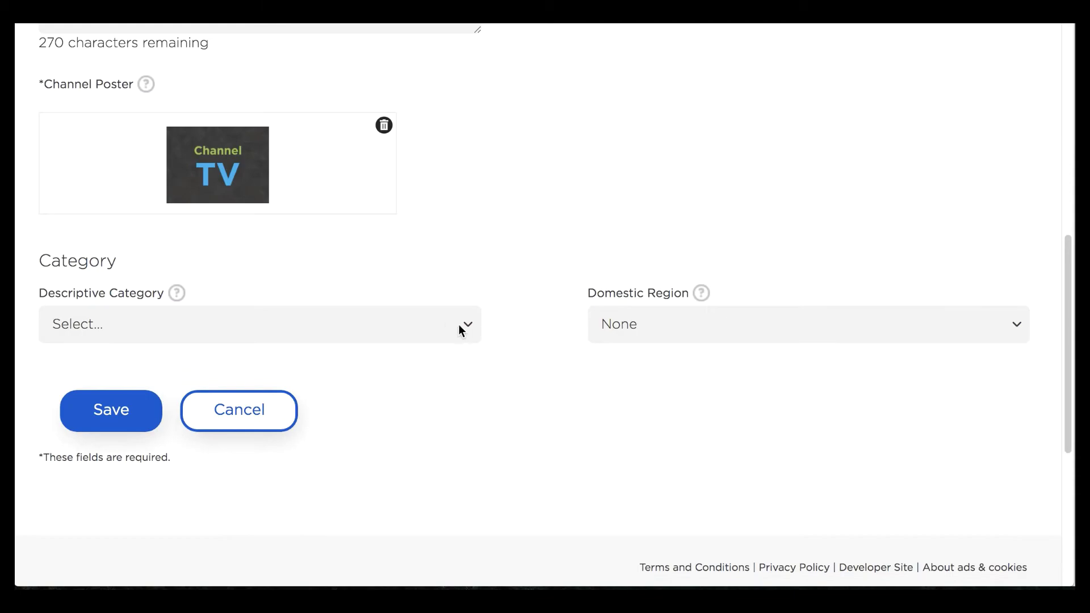
left_click(469, 319)
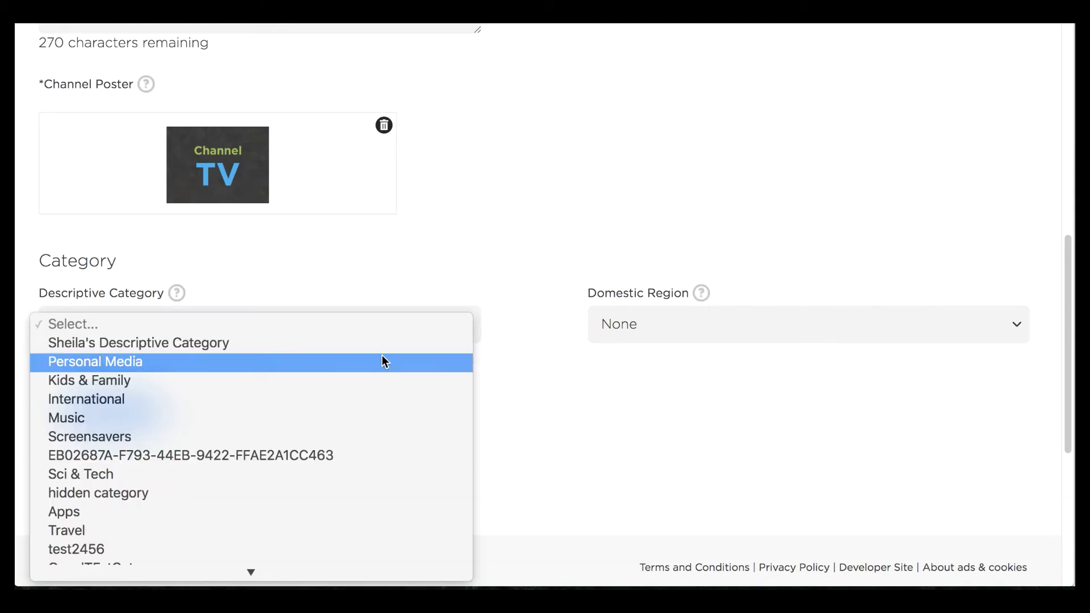
left_click(629, 336)
left_click(736, 325)
left_click(721, 343)
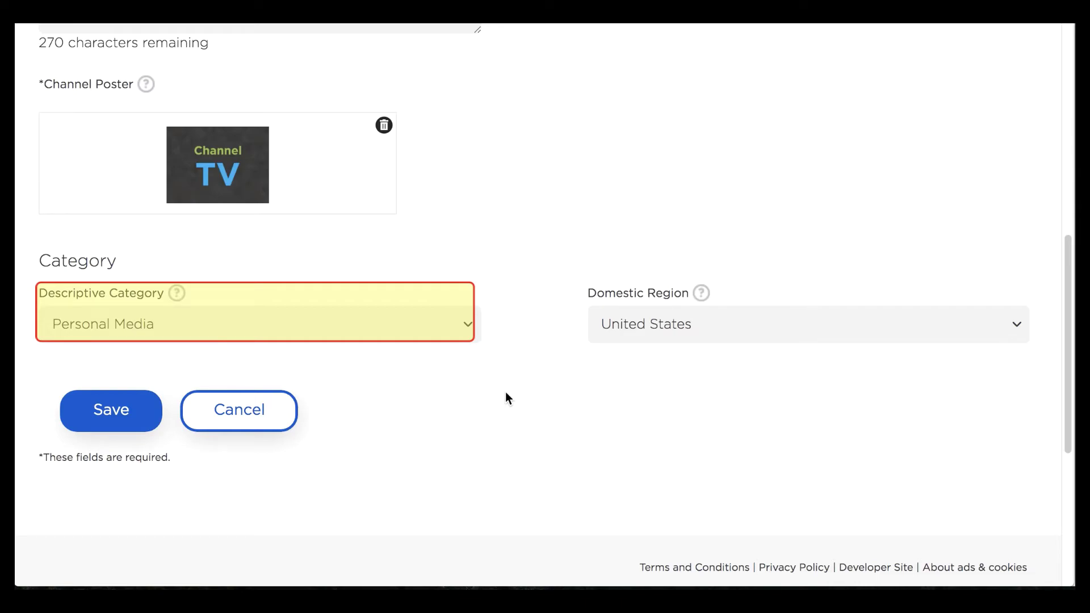
left_click(113, 411)
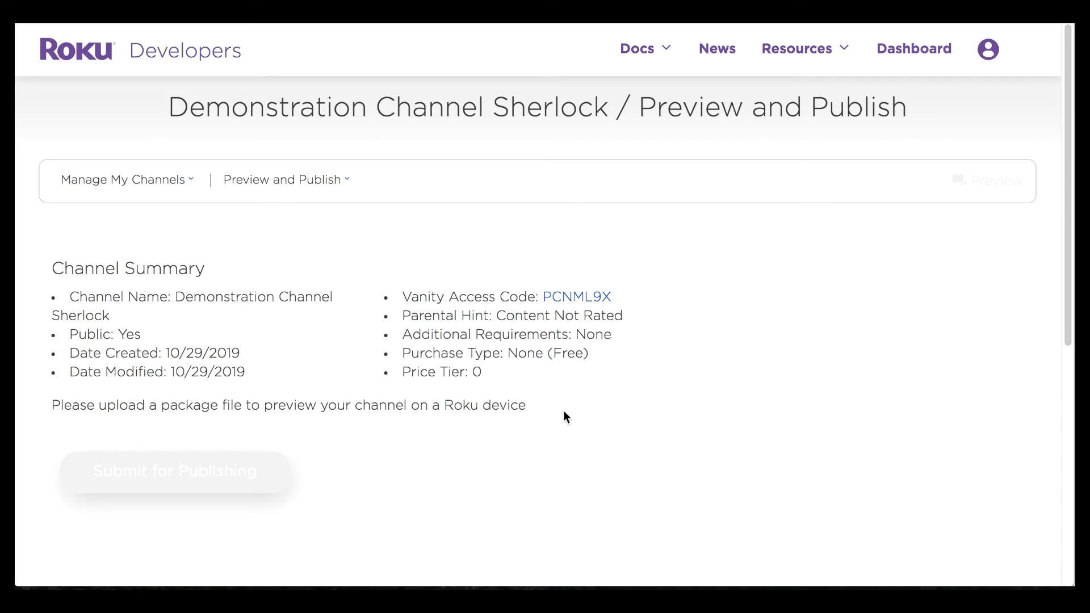
Step: Go back to the Manage My Channels list showing Demonstration Channel Sherlock as Unpublished
scroll(571, 397, "down", 1)
scroll(454, 284, "up", 1)
left_click(160, 185)
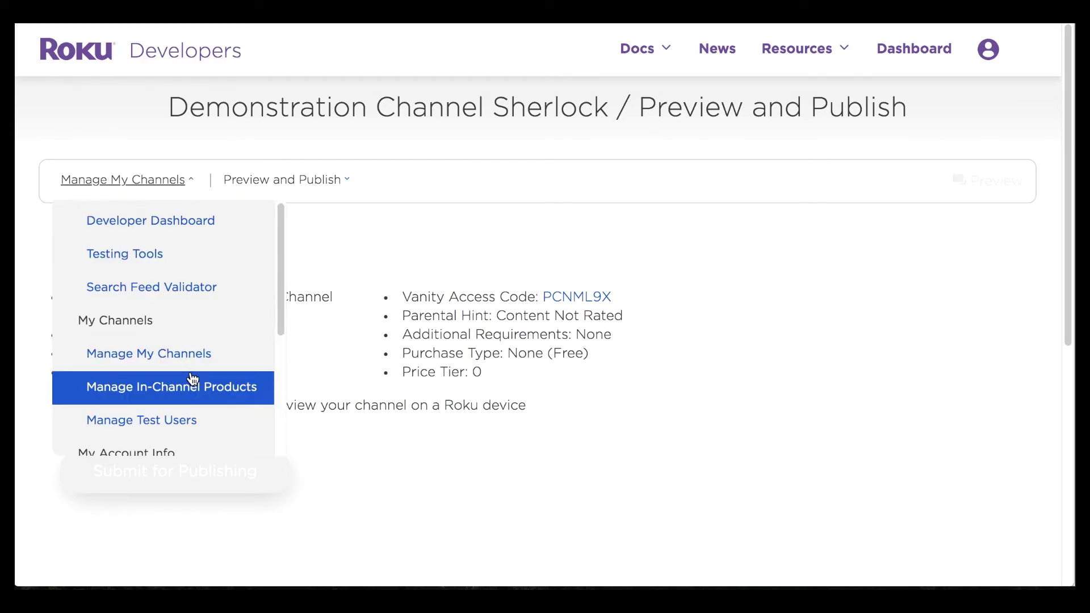
left_click(219, 355)
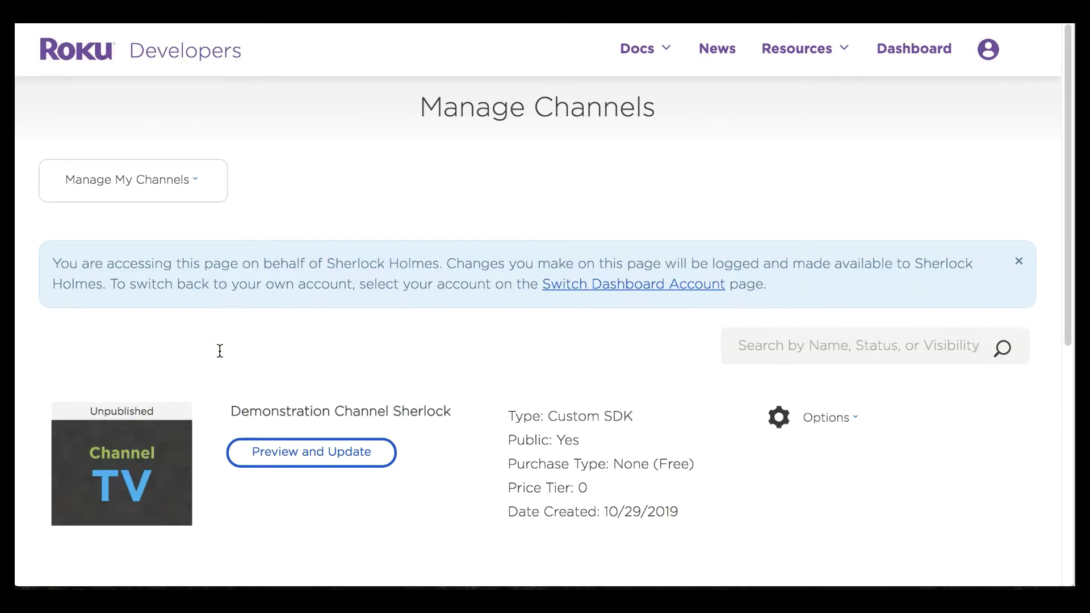
scroll(220, 350, "down", 3)
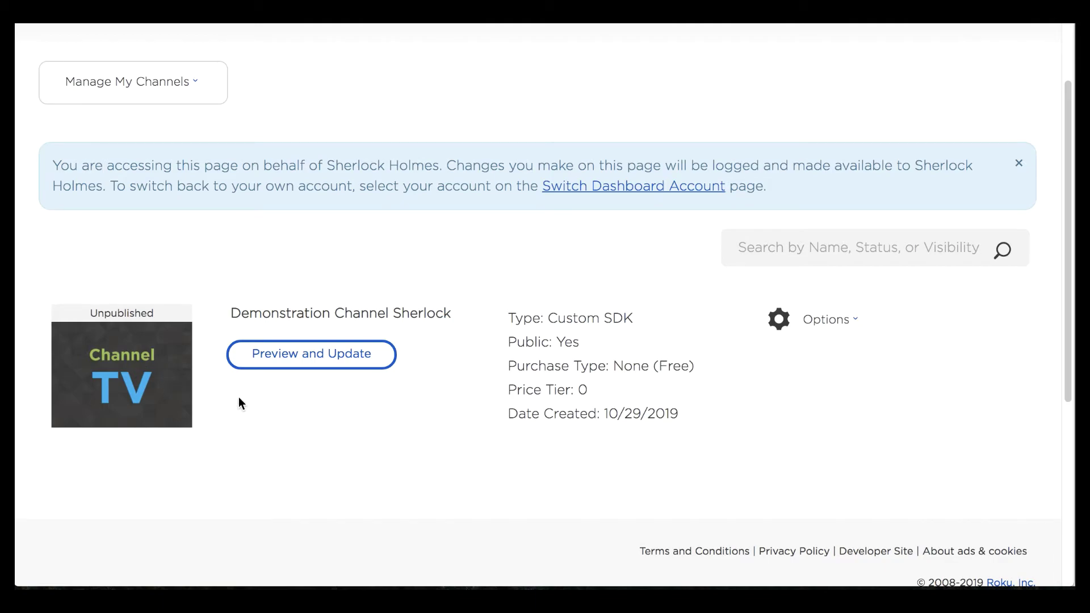
scroll(239, 397, "up", 3)
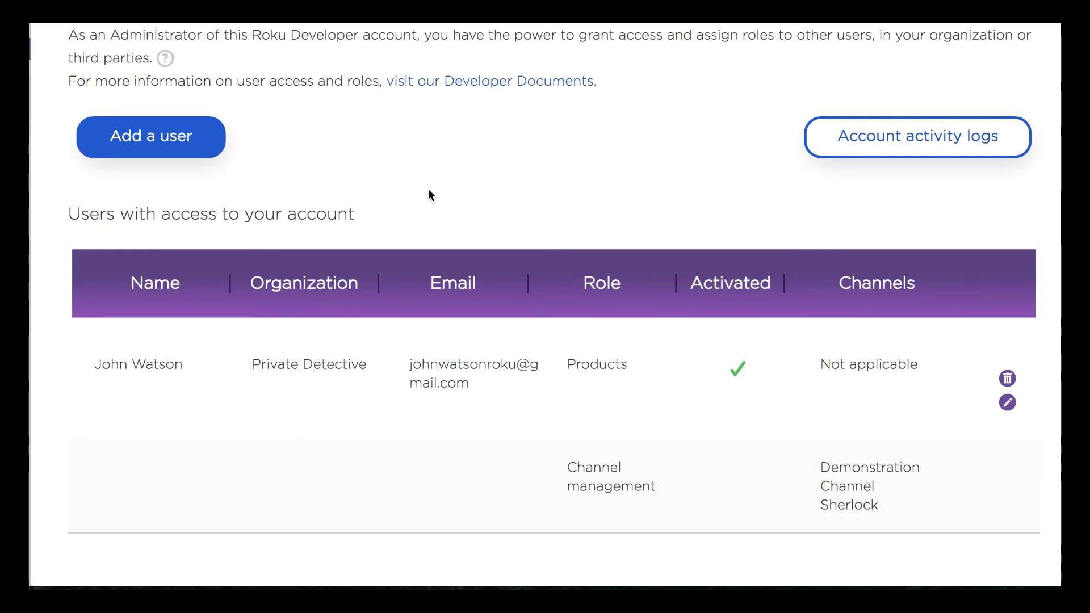
Step: Go to My account, then to Manage Channels to see the unpublished Demonstration Channel Sherlock
scroll(579, 185, "up", 5)
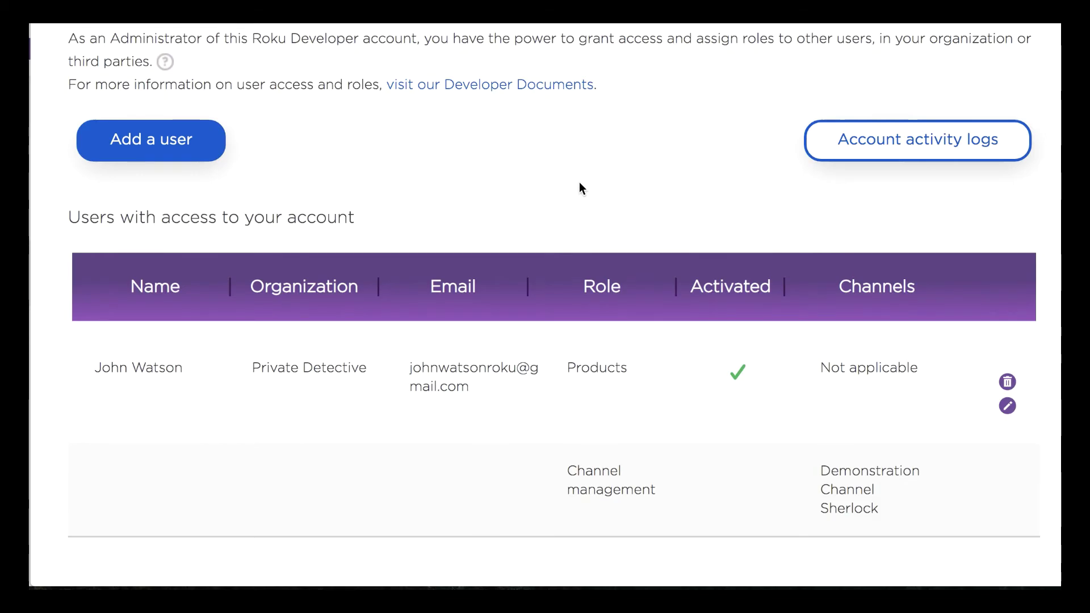
left_click(980, 50)
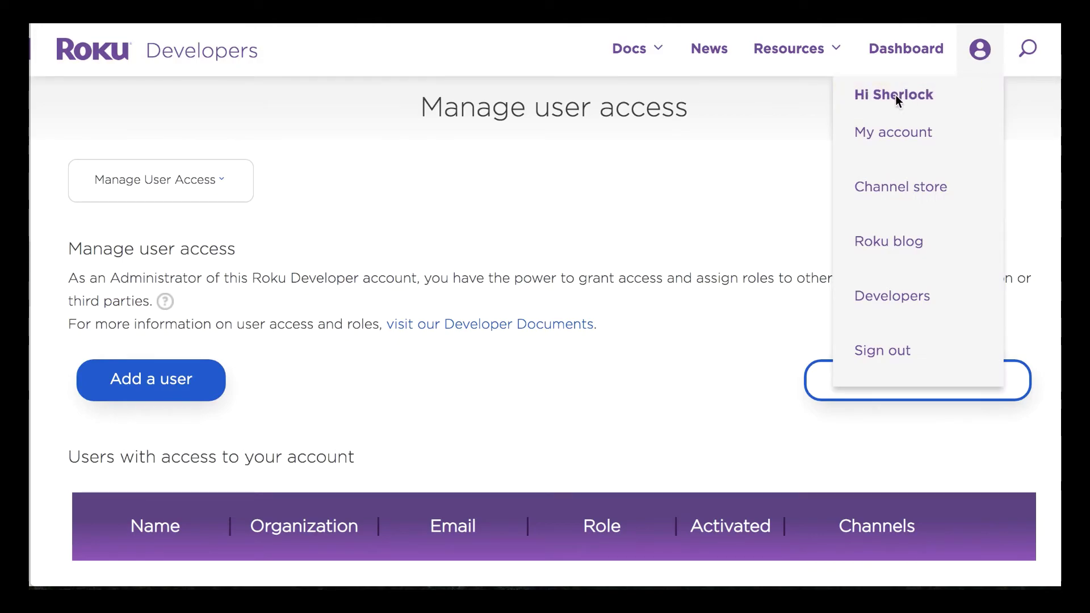
left_click(896, 134)
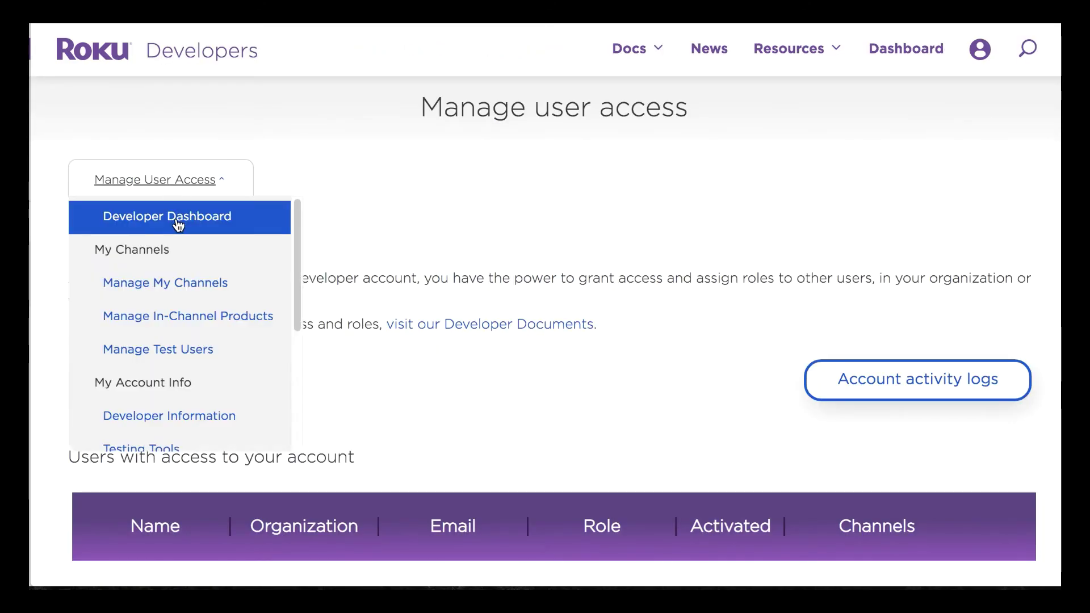
left_click(190, 284)
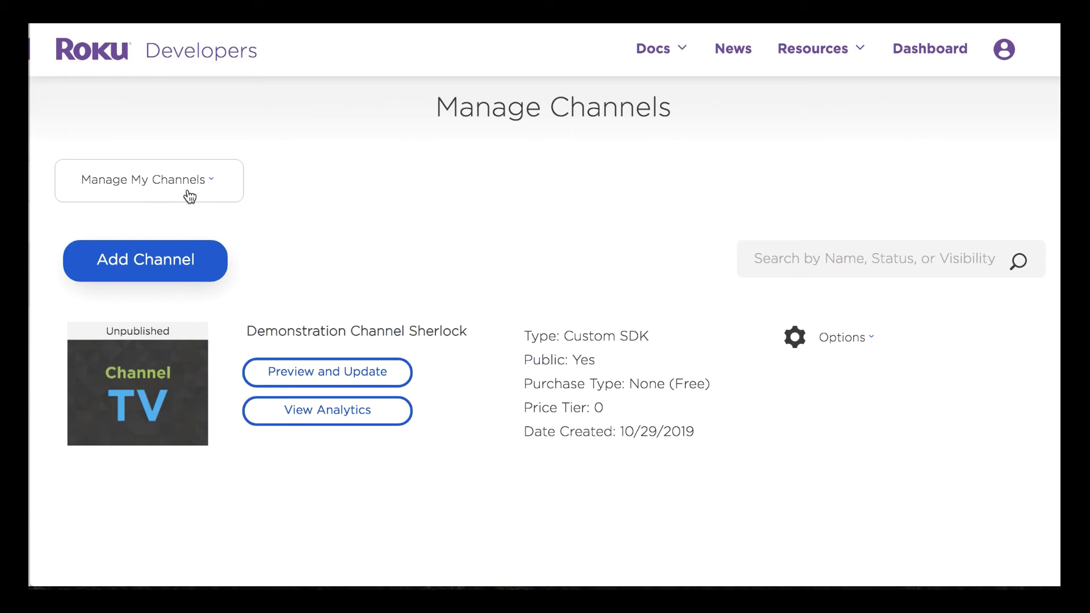
Step: Switch to Manage User Access and open the Account activity logs page
left_click(190, 197)
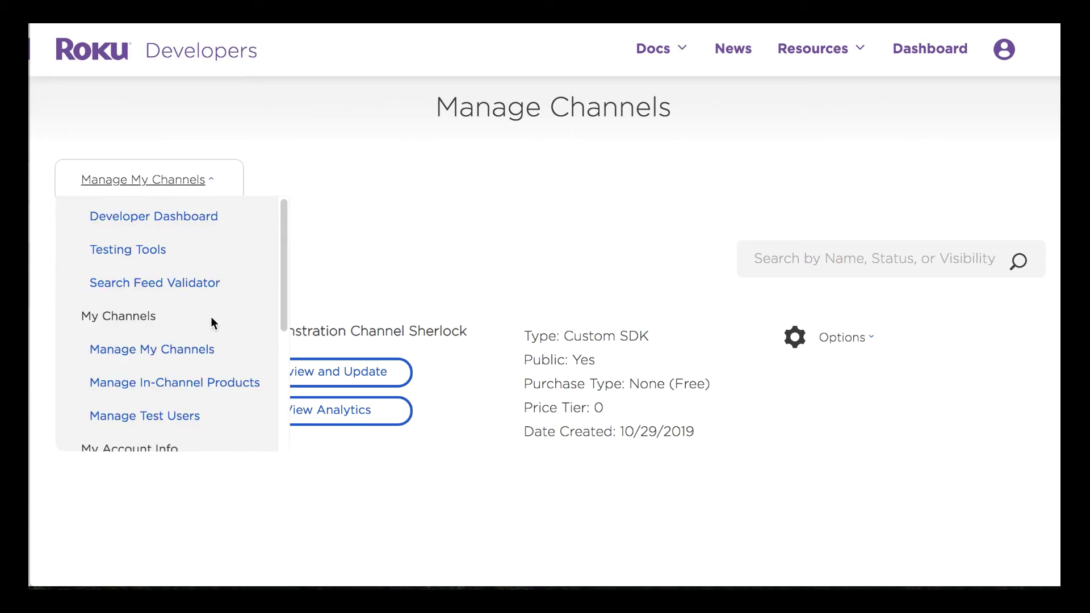
scroll(210, 318, "down", 5)
scroll(211, 323, "down", 3)
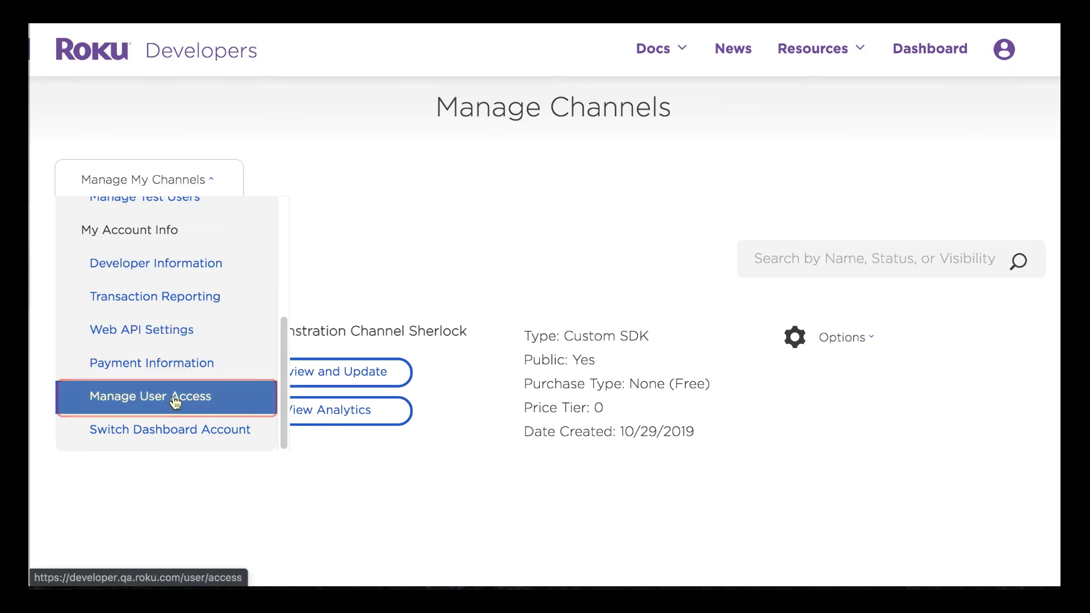
left_click(207, 397)
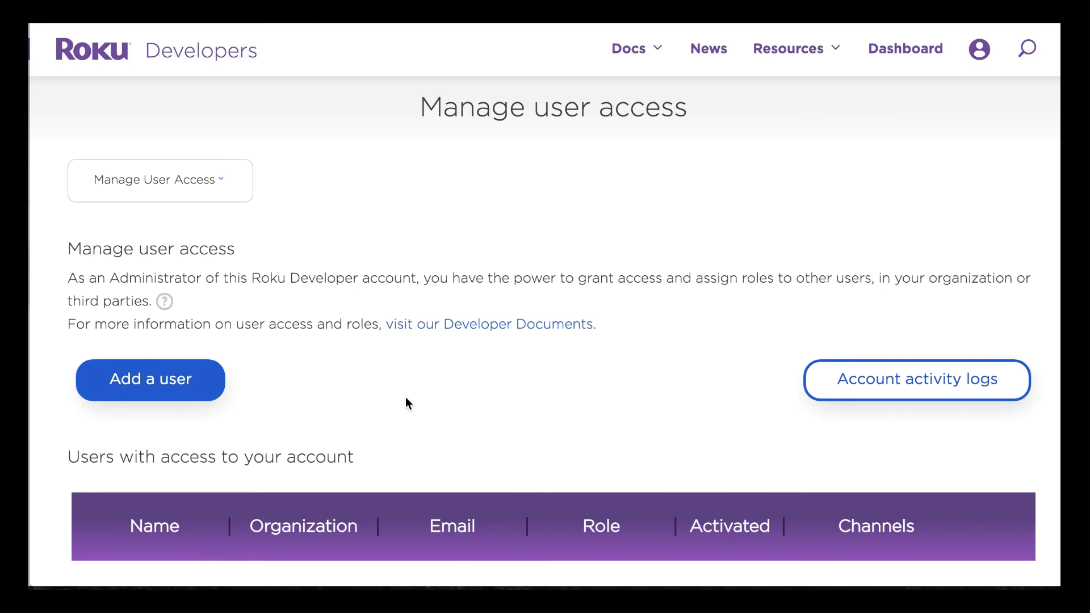
scroll(405, 397, "down", 3)
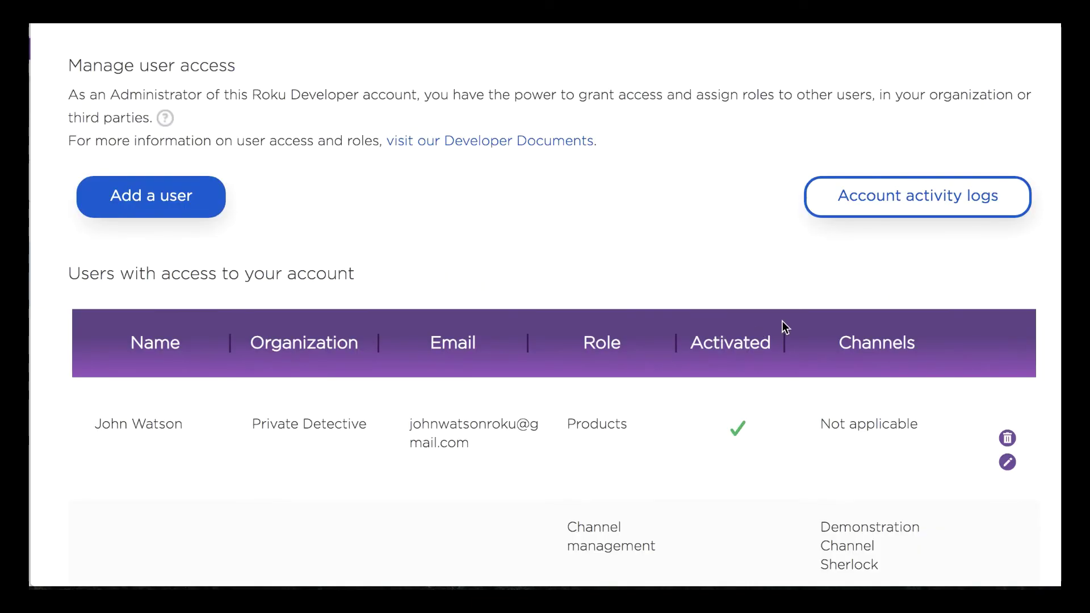
left_click(863, 200)
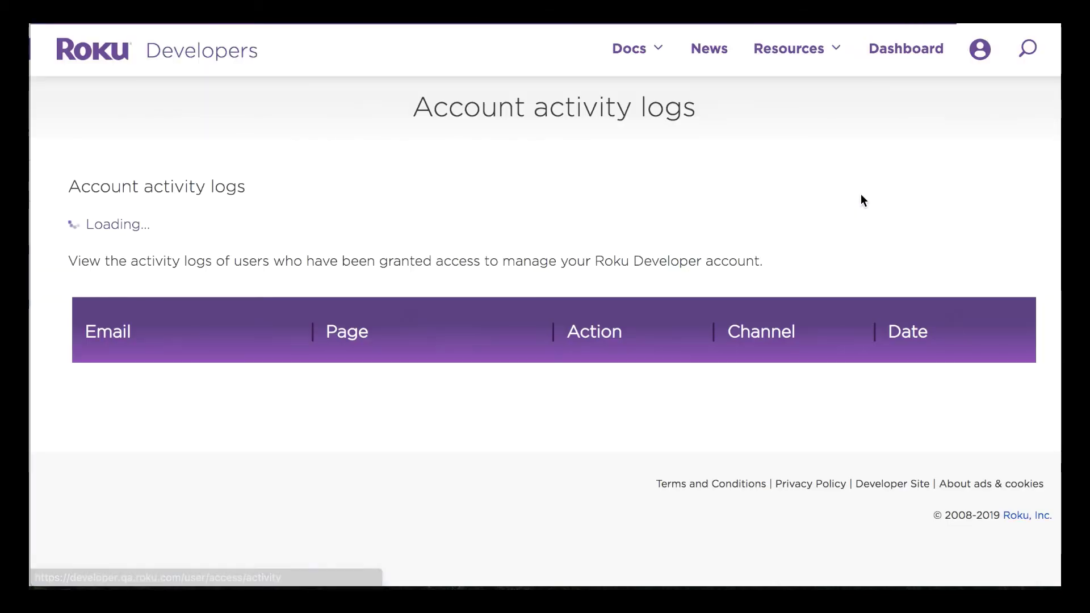
Step: Review the store info update entry for Demonstration Channel Sherlock, then return to Manage user access
scroll(815, 238, "down", 1)
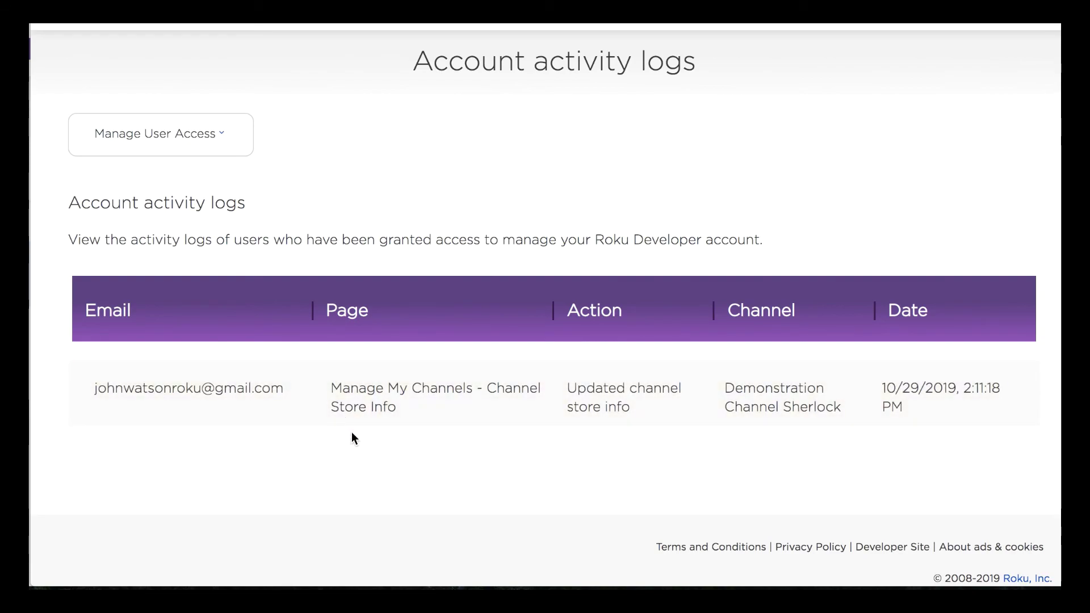
scroll(554, 418, "up", 1)
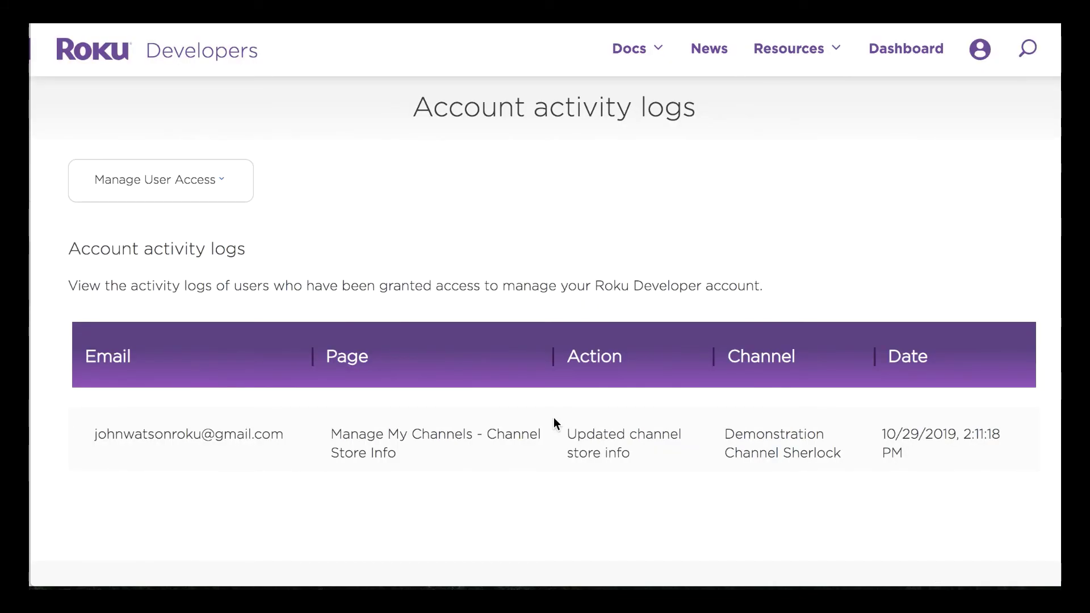
scroll(554, 418, "left", 5)
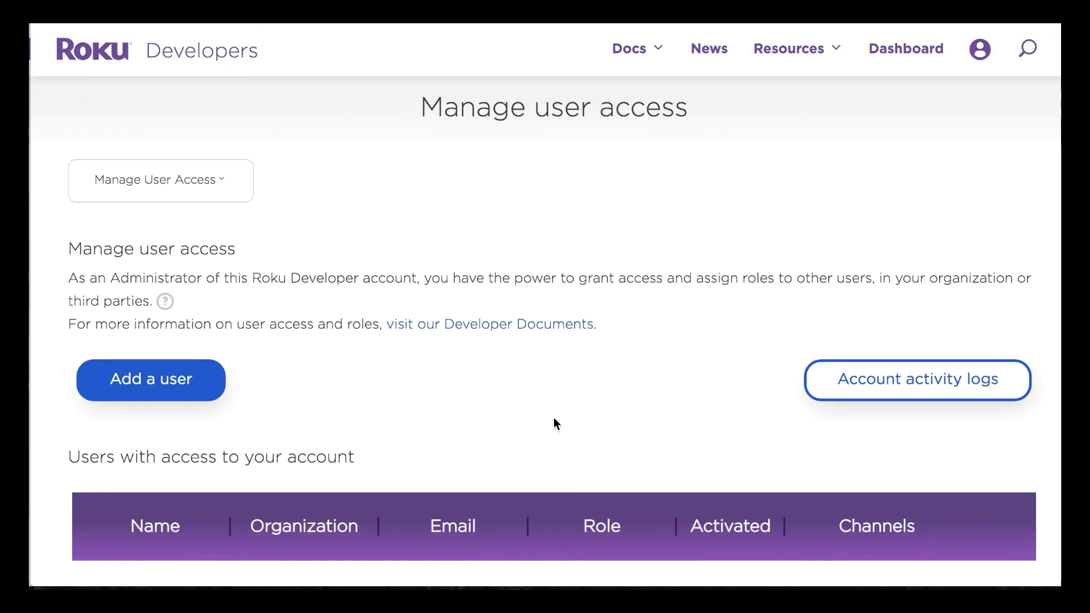
scroll(756, 414, "down", 4)
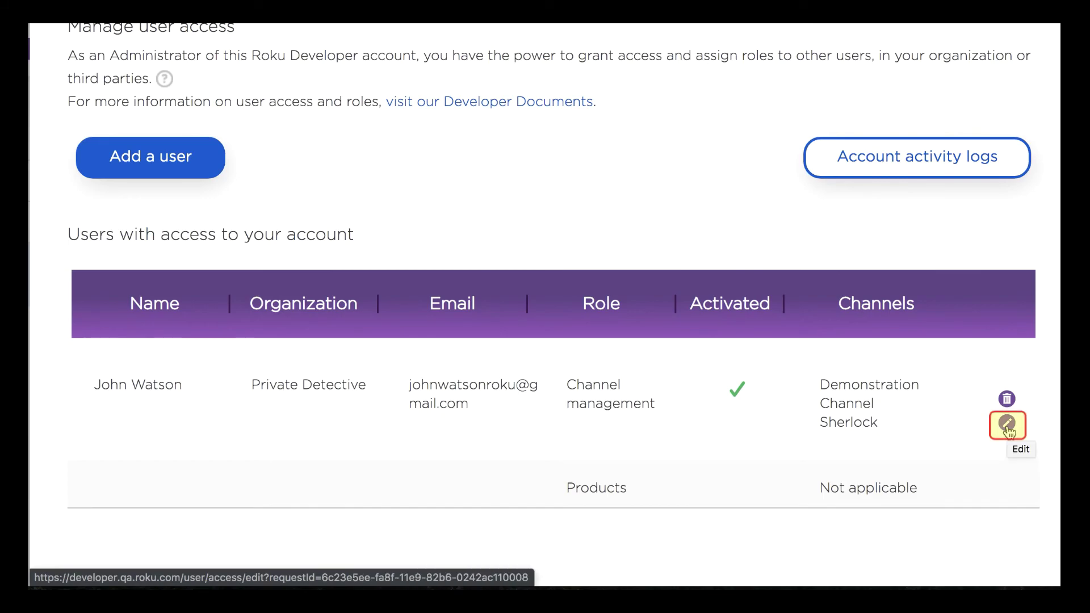
Step: Edit the delegated user's roles to drop Products, save, and acknowledge 'Access was updated.'
left_click(1008, 425)
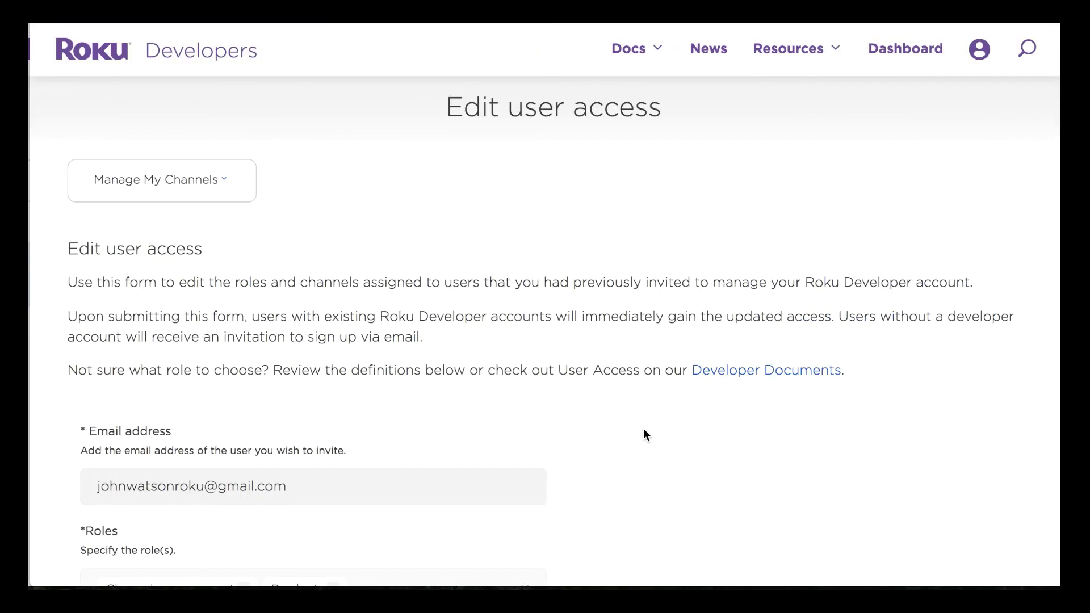
scroll(644, 434, "down", 3)
scroll(643, 434, "down", 3)
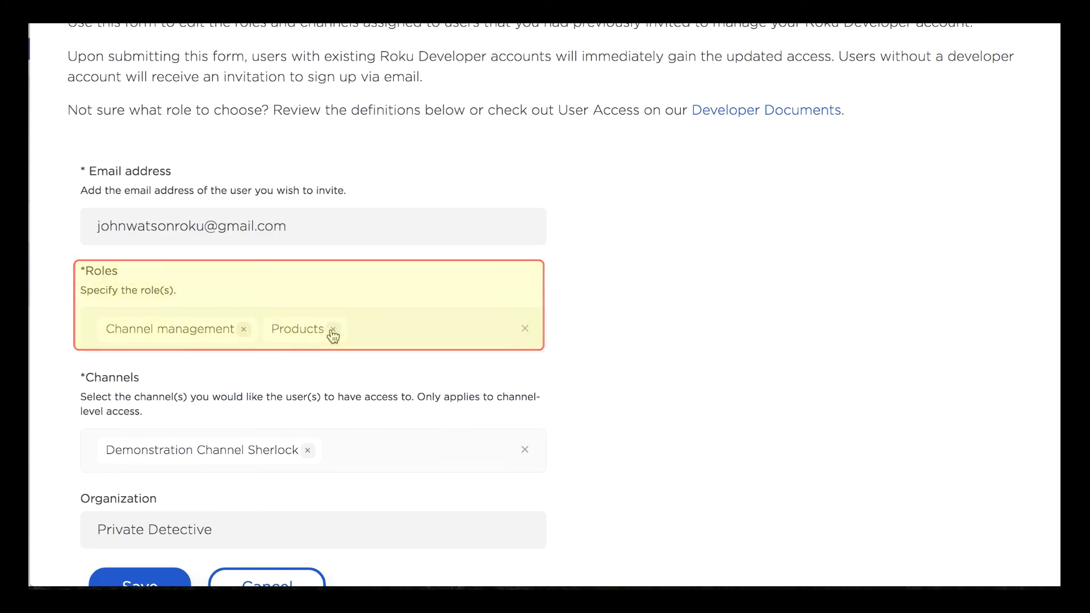
left_click(333, 330)
scroll(612, 394, "down", 2)
left_click(161, 514)
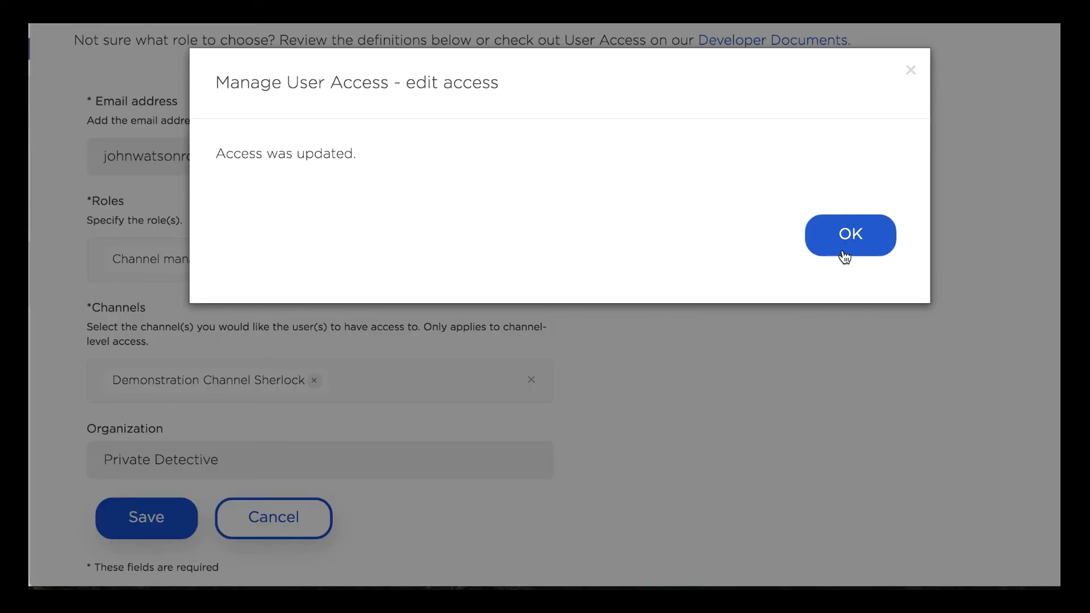
left_click(842, 253)
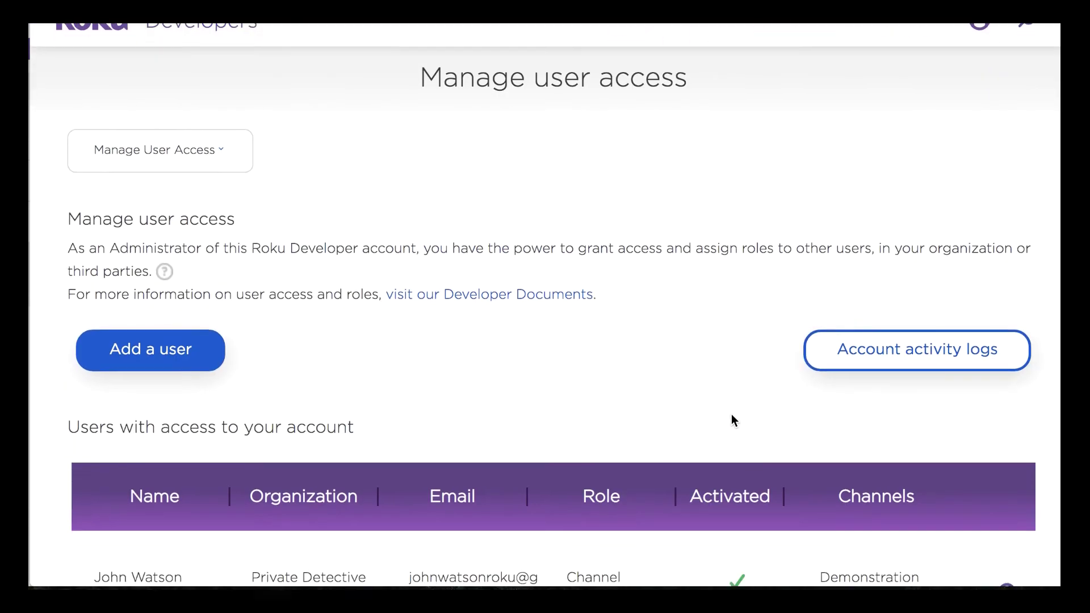
Step: Delete the delegated user's access and confirm, leaving the user access list empty
scroll(731, 414, "down", 5)
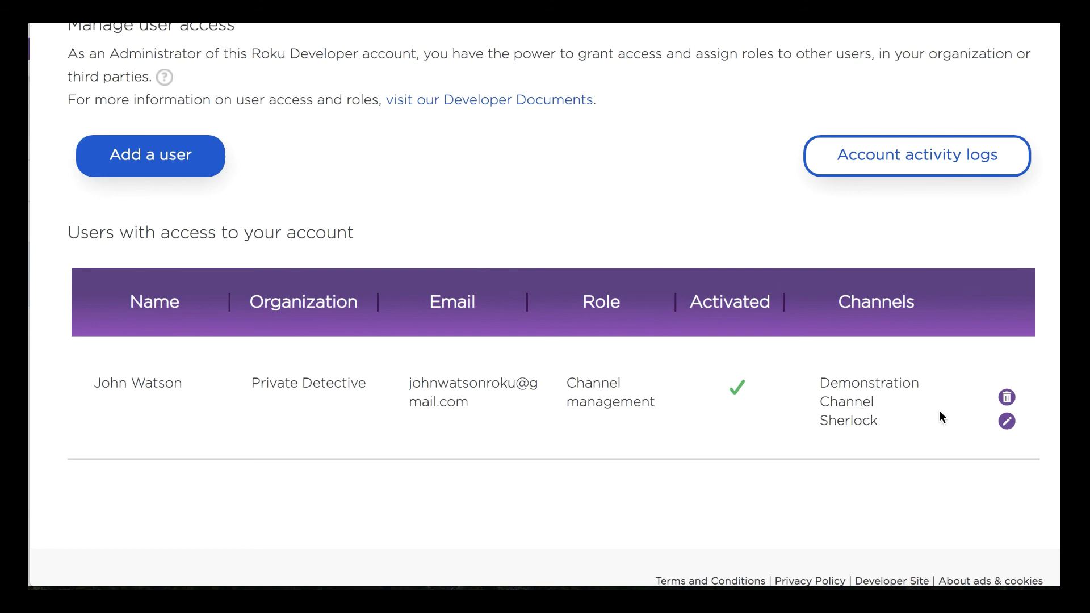
left_click(1007, 400)
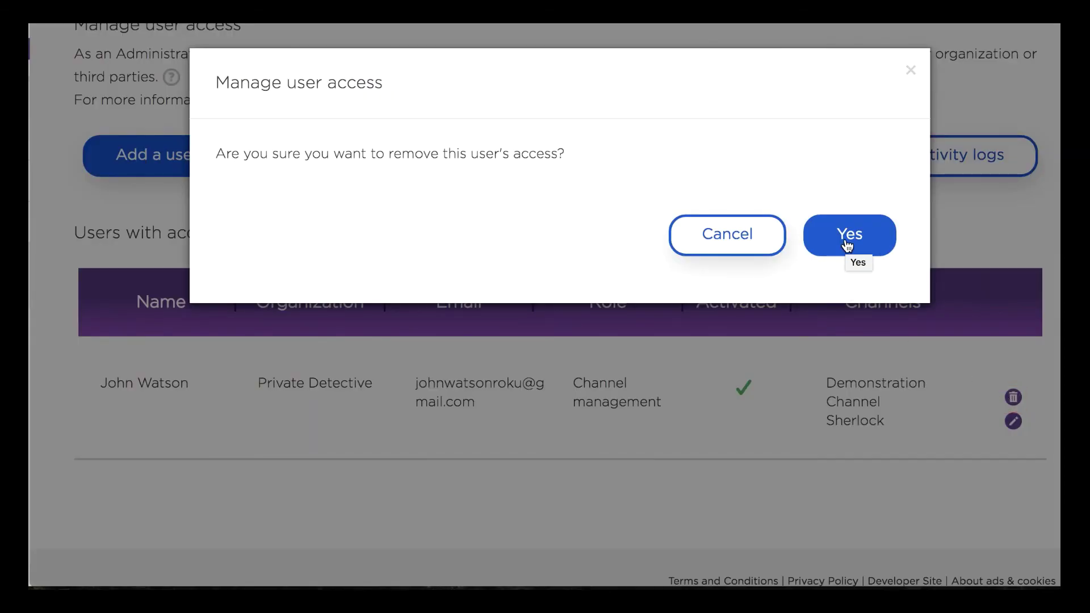
left_click(848, 244)
left_click(843, 233)
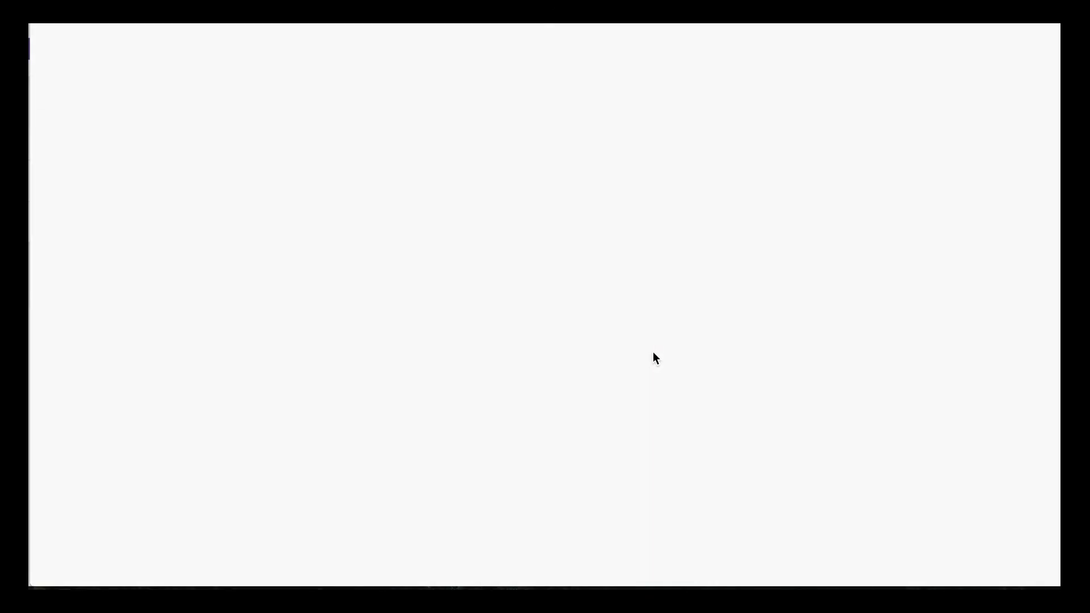
scroll(653, 353, "down", 5)
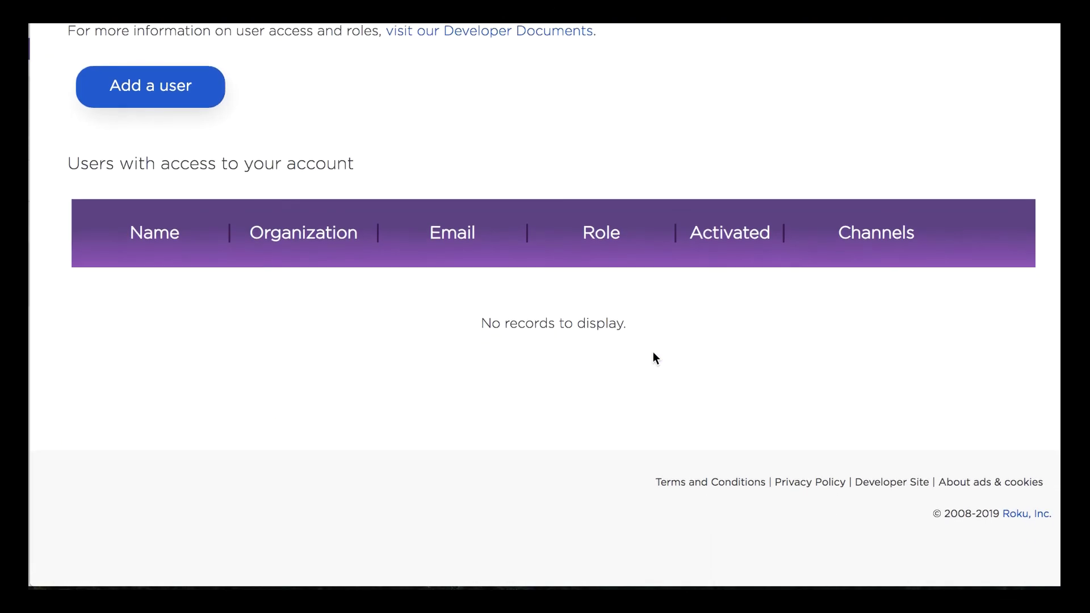
scroll(654, 353, "up", 3)
scroll(654, 355, "up", 3)
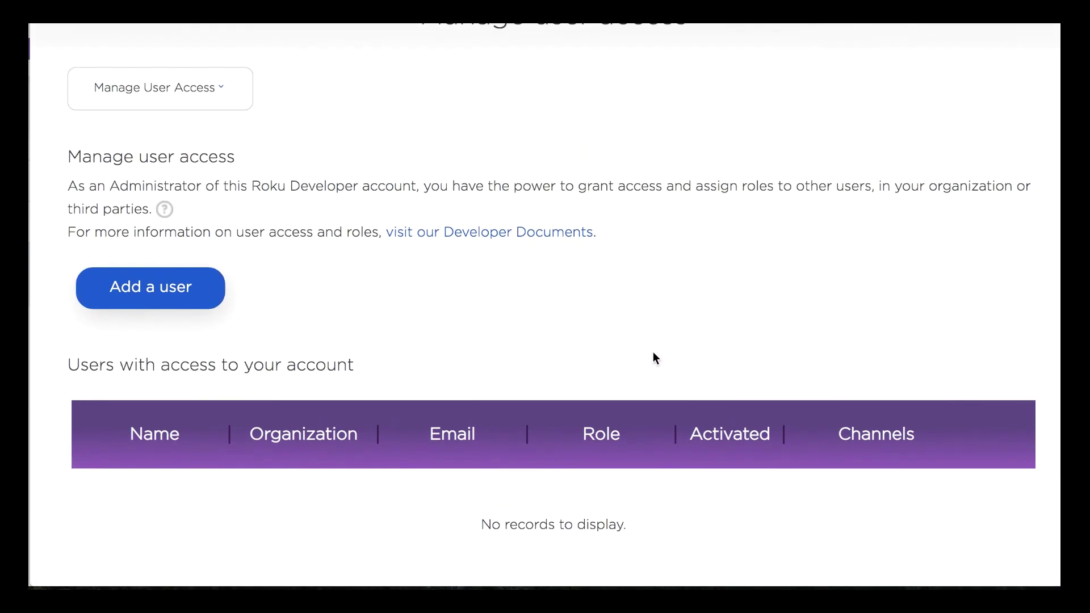
scroll(653, 353, "up", 2)
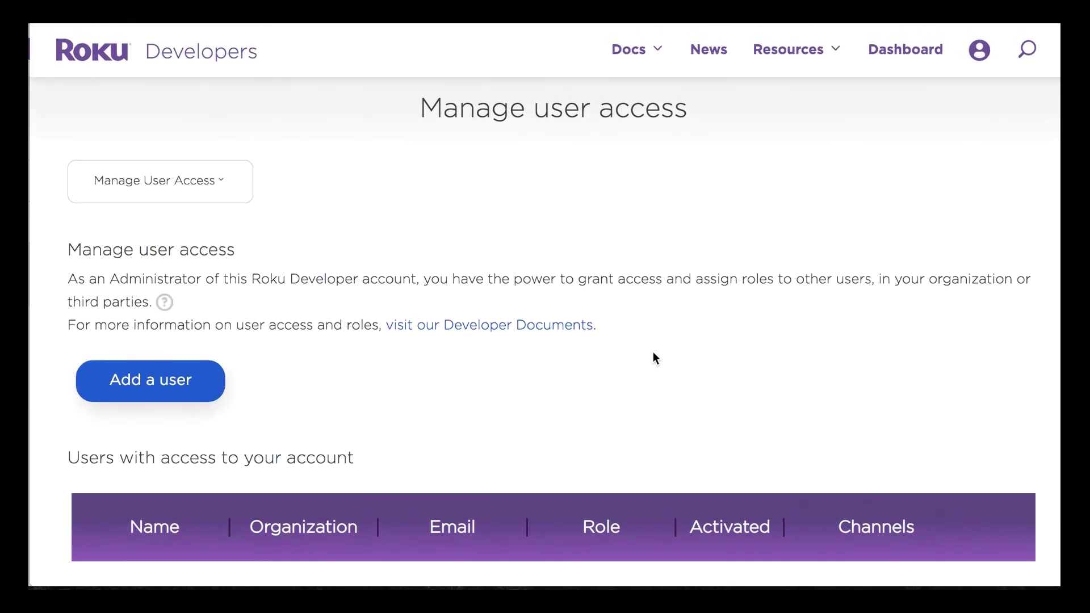